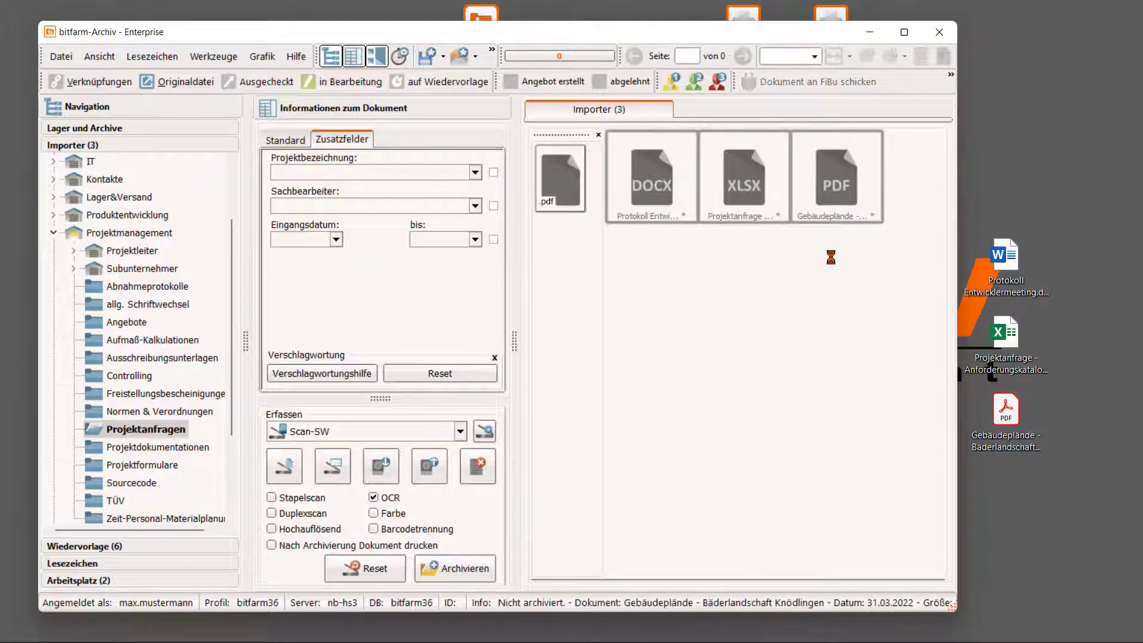
Show the send-to destinations available for the documents on the desktop, including copying or moving them to bitfarm-Archiv, and return to the archive window.
right_click(992, 265)
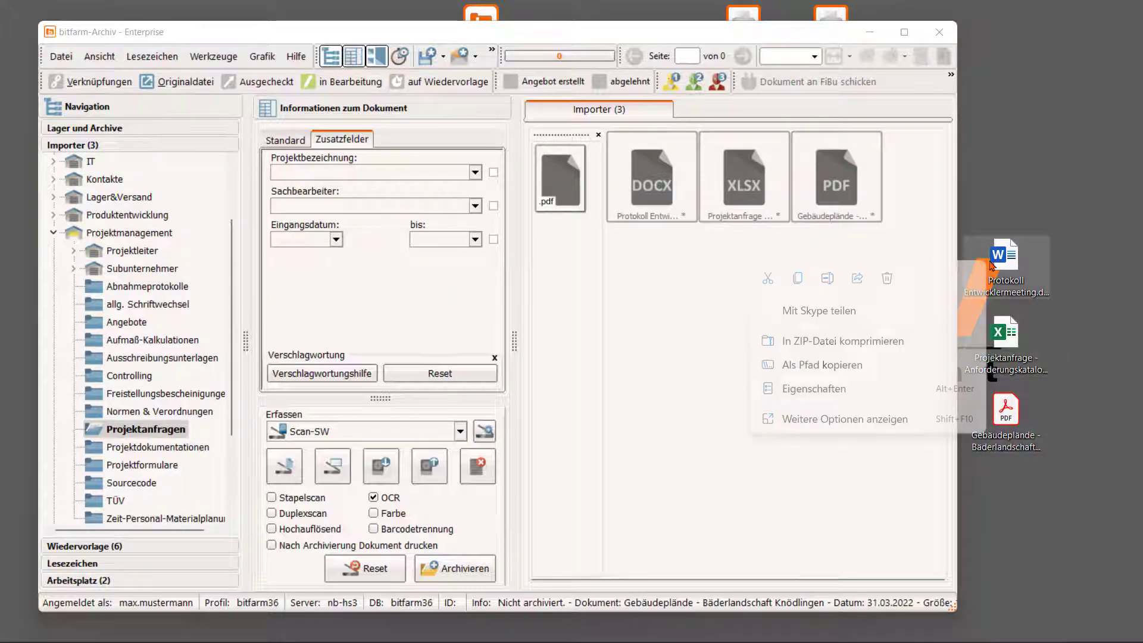
click(875, 425)
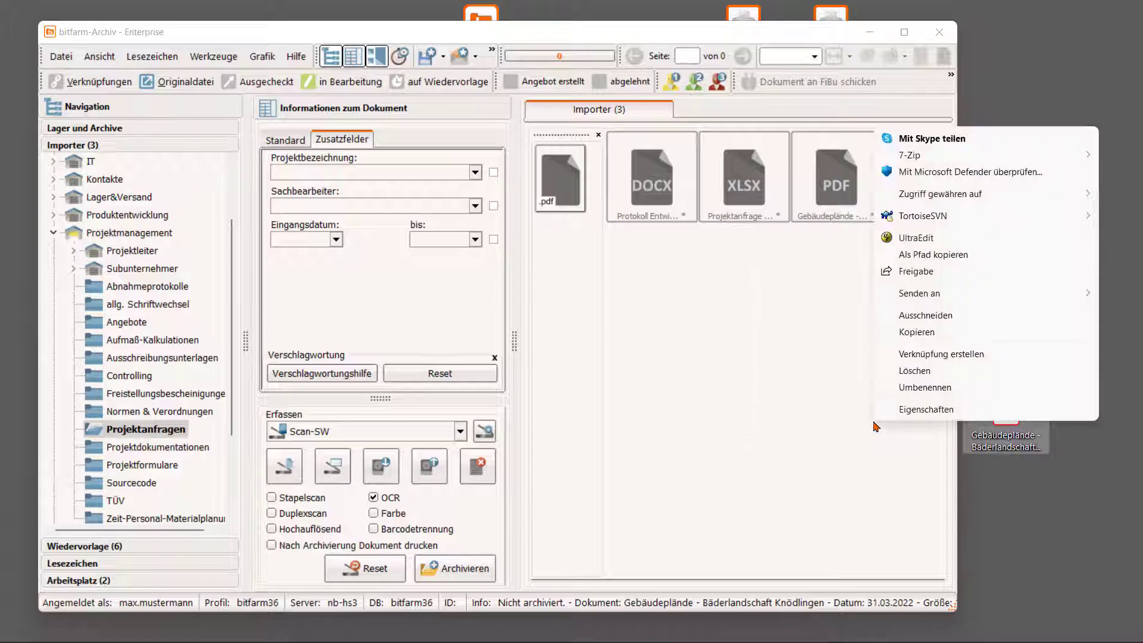
mouse_move(940, 294)
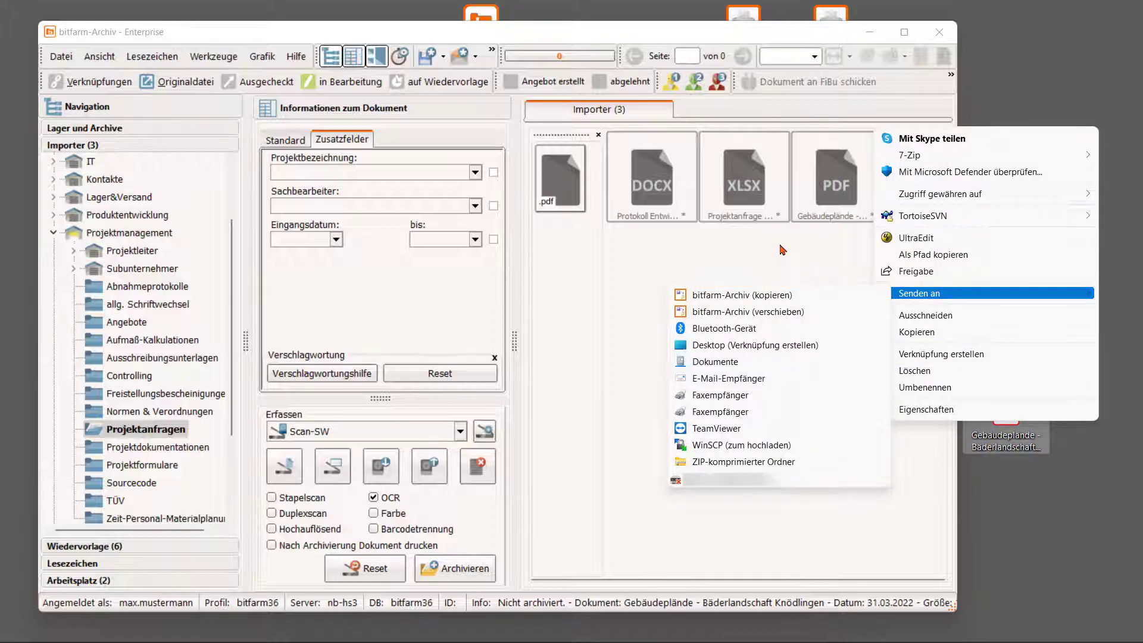
click(765, 38)
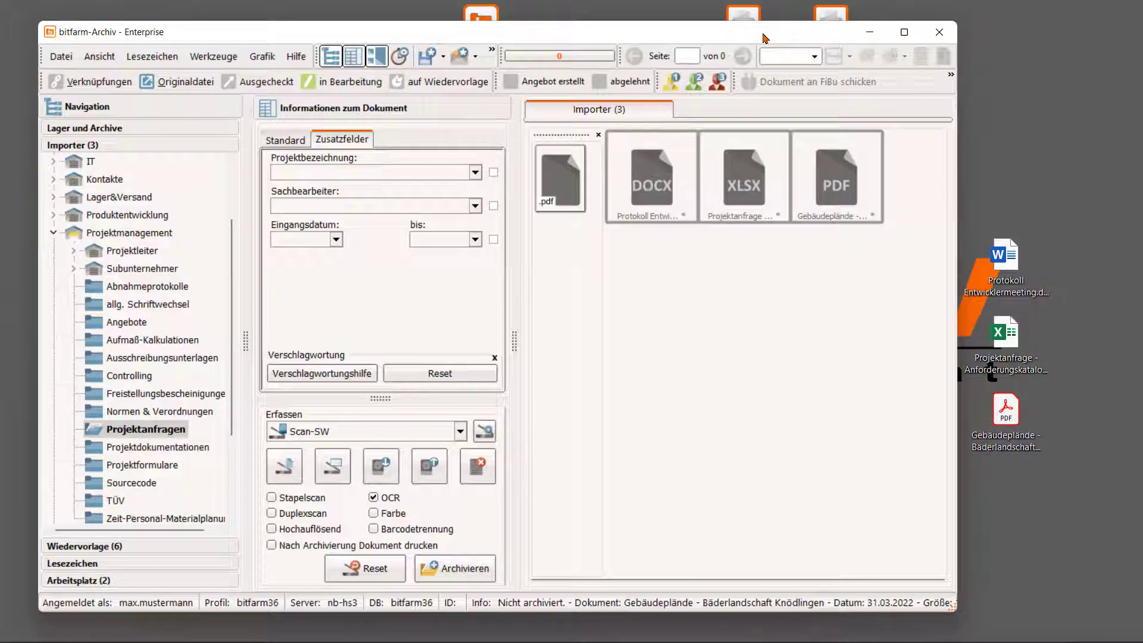
Maximize the window and fill in project designation "Gemeinde Knödlingen, Knödlingen - Klimatisierung Bäderlandschaft", the responsible clerk's user name and receipt date 31.03.2022.
double_click(766, 38)
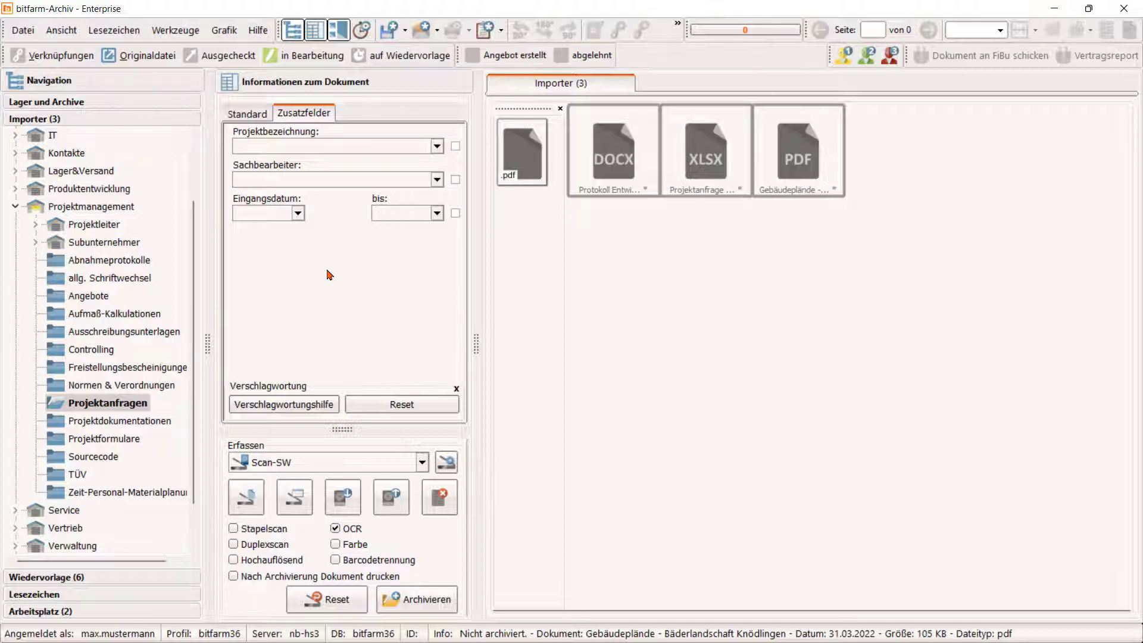
click(437, 146)
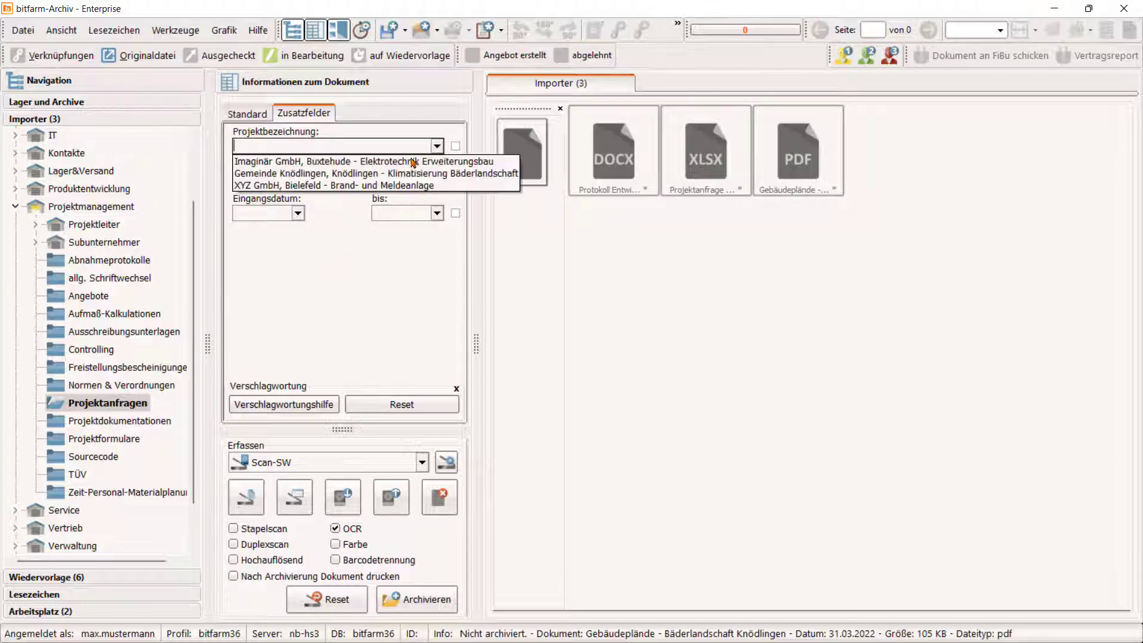
click(397, 174)
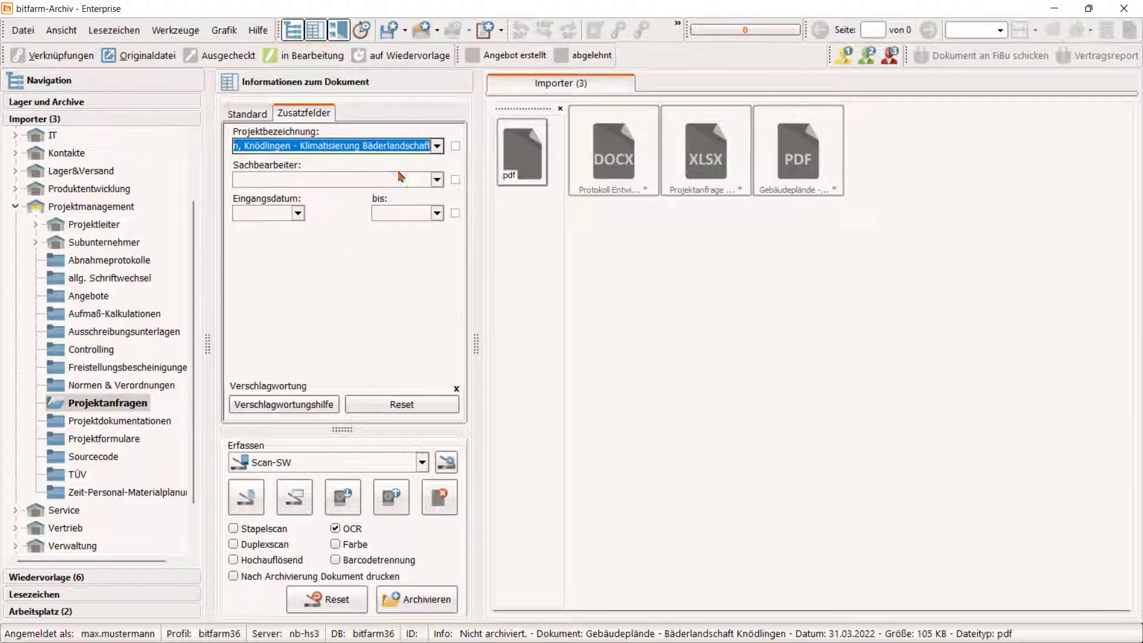
click(427, 181)
text(max)
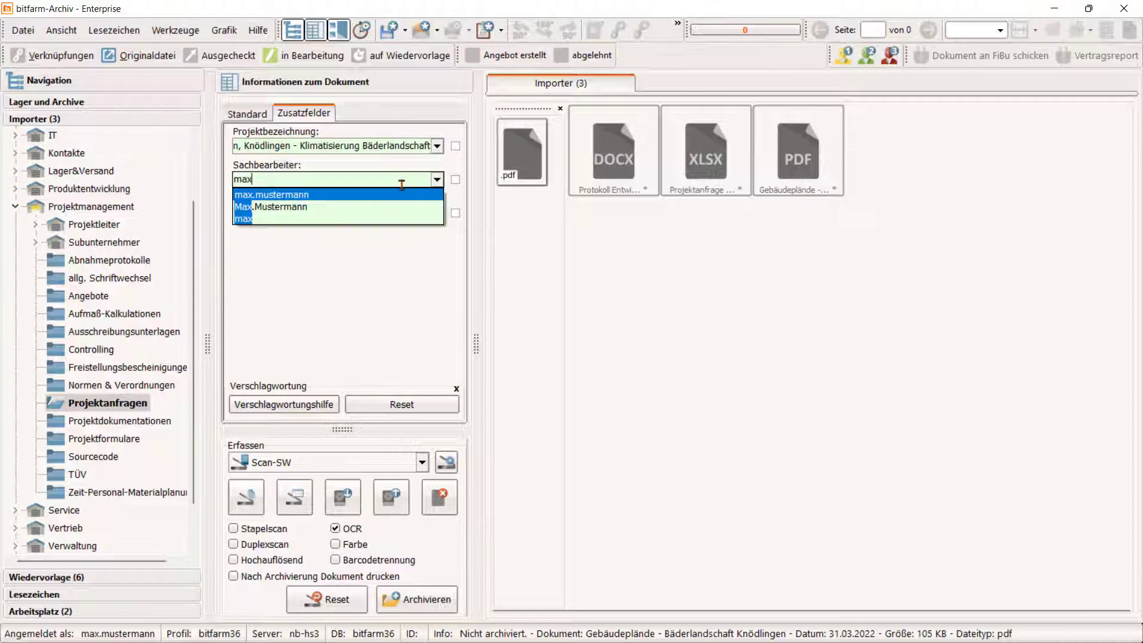
click(372, 195)
click(271, 213)
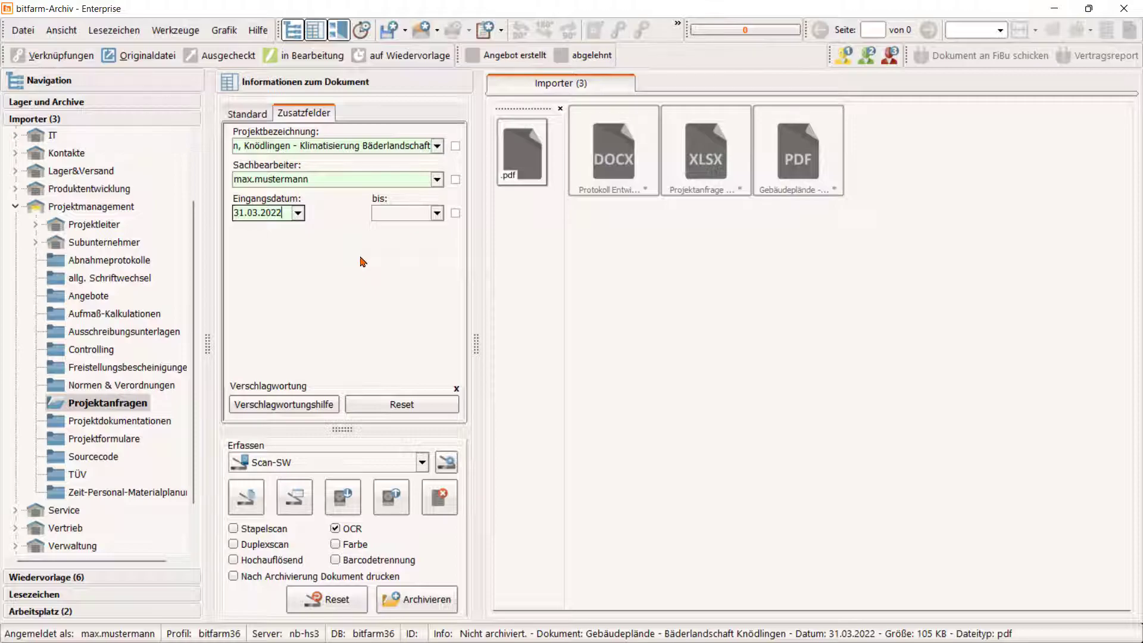
Read the stored description of the Projektbezeichnung field.
right_click(350, 144)
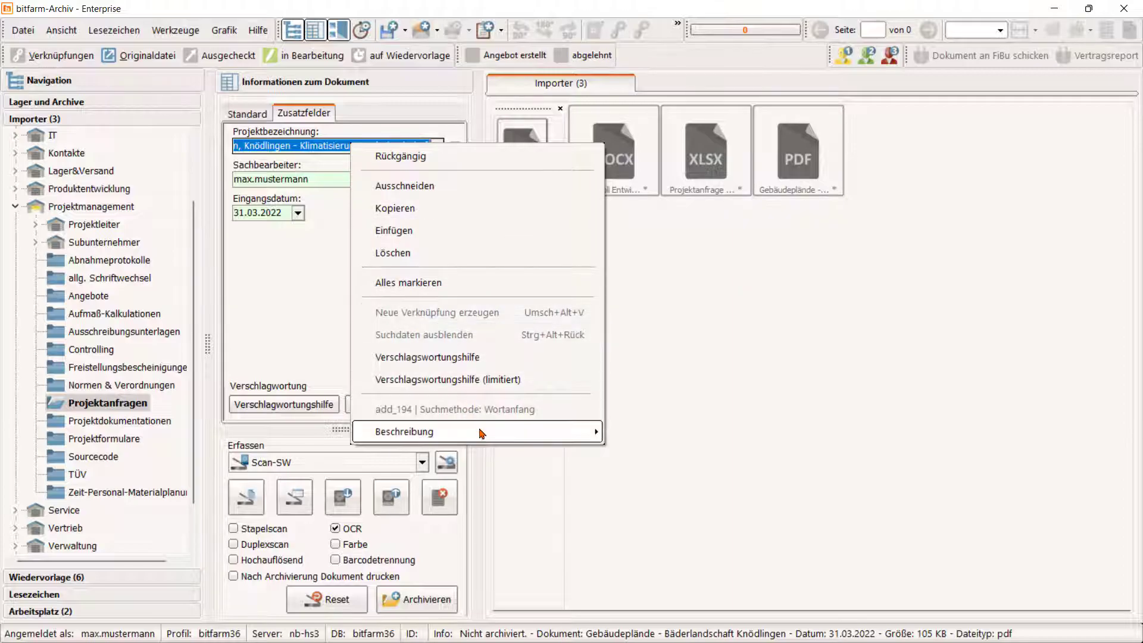
mouse_move(482, 433)
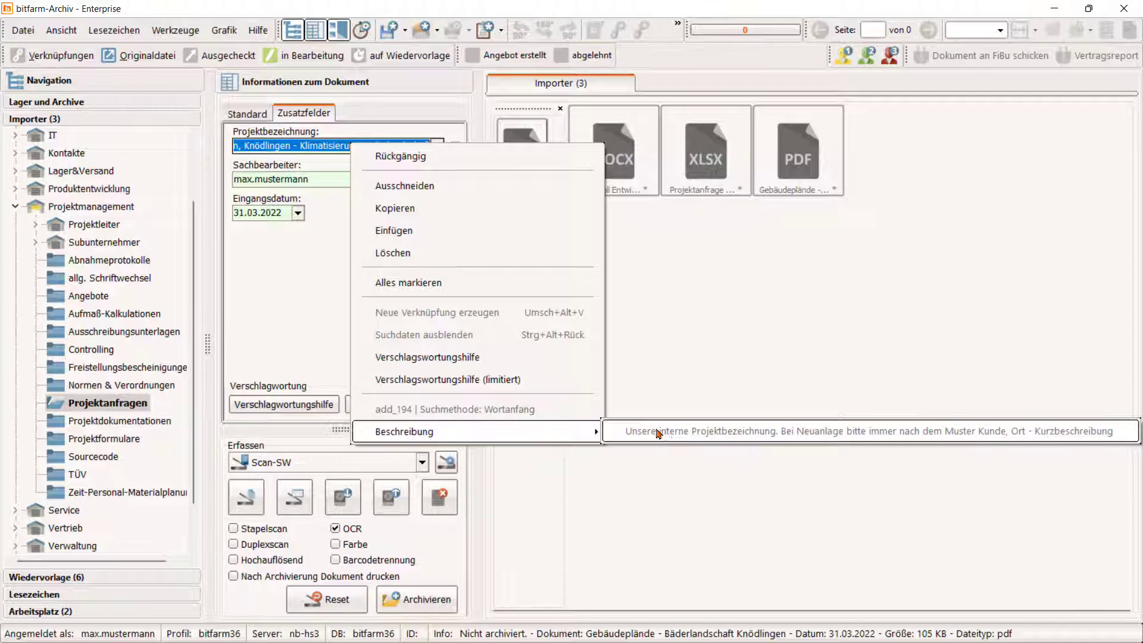
click(312, 281)
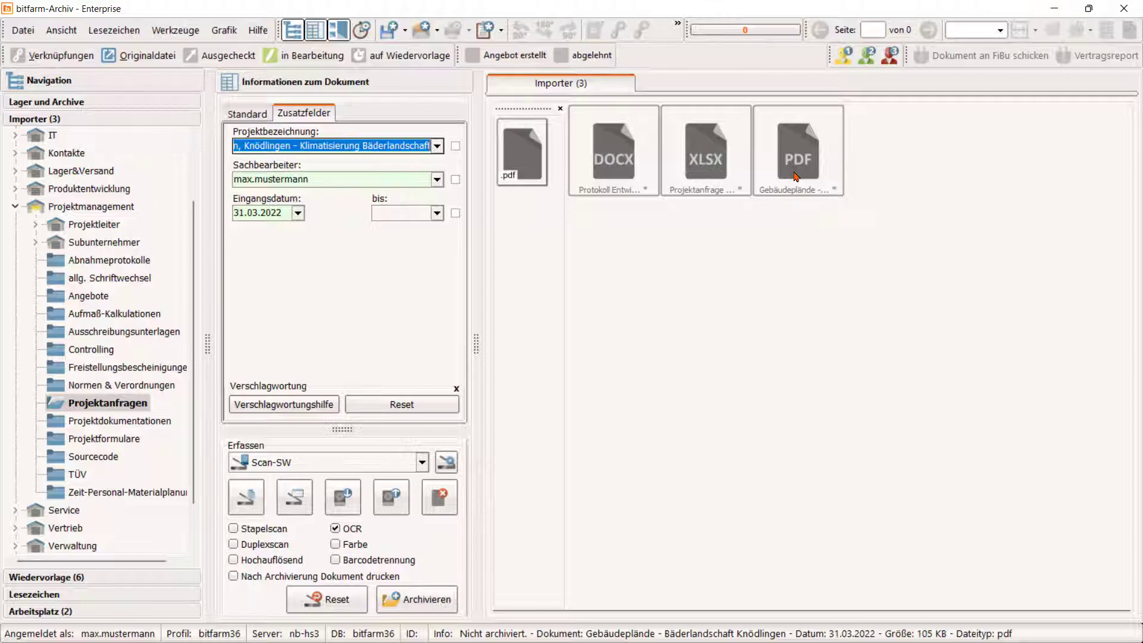
Select the DOCX and XLSX documents together, clear that selection and select all three documents in the importer.
click(673, 212)
click(619, 162)
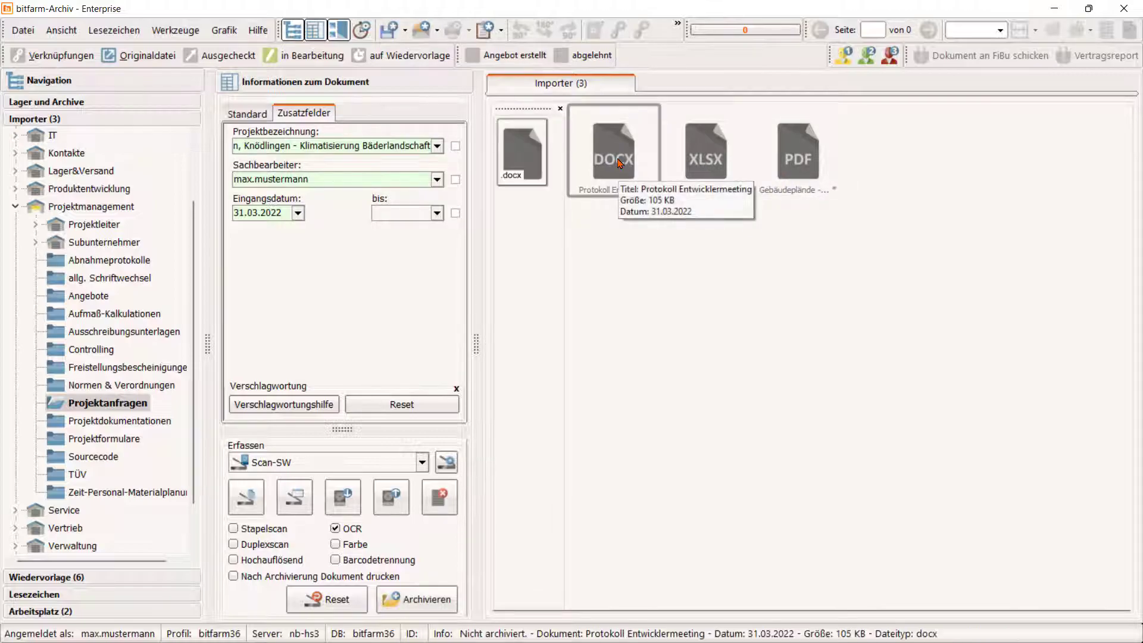
click(696, 166)
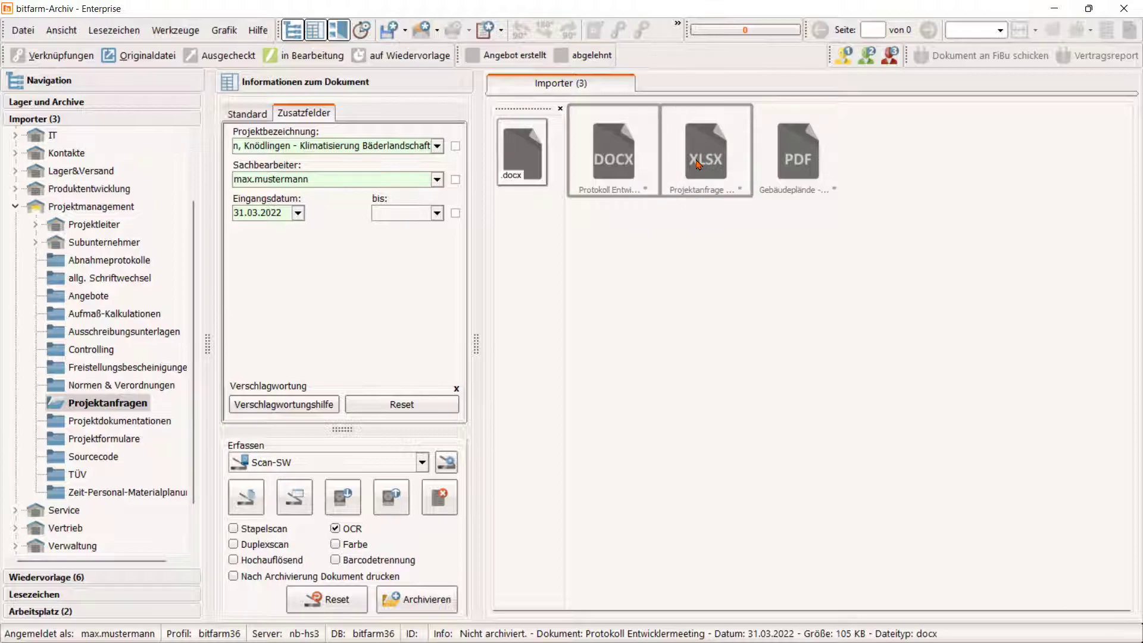
click(713, 246)
drag(631, 139, 615, 135)
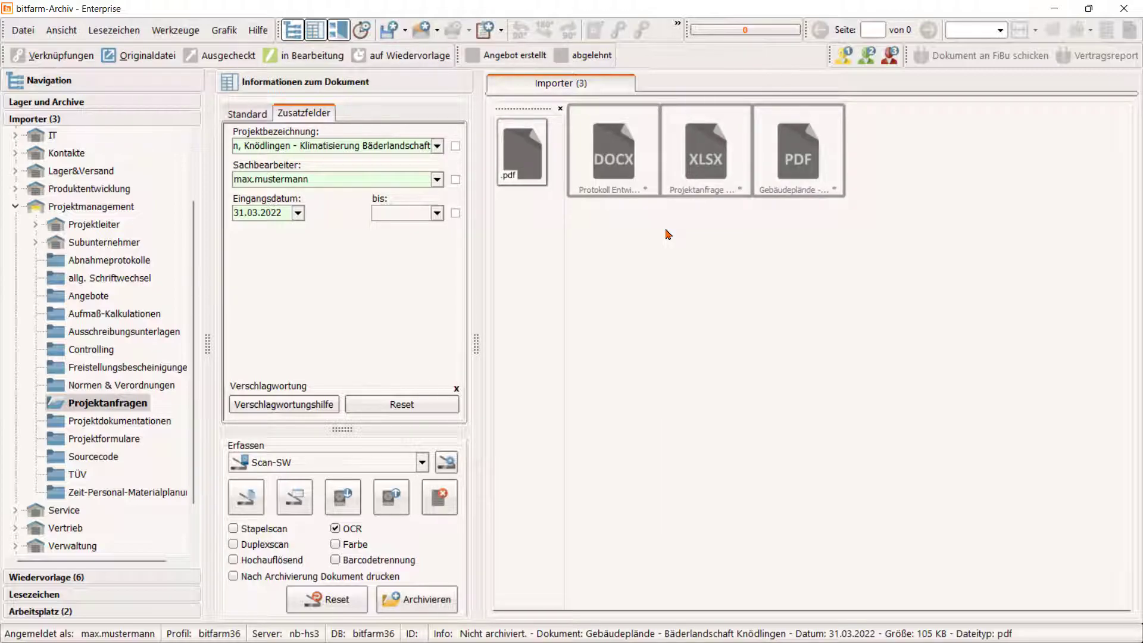
Look through the standard document fields: the follow-up task settings with the user list, Dokumentenname, Verknüpfung and Schlagworte.
click(252, 117)
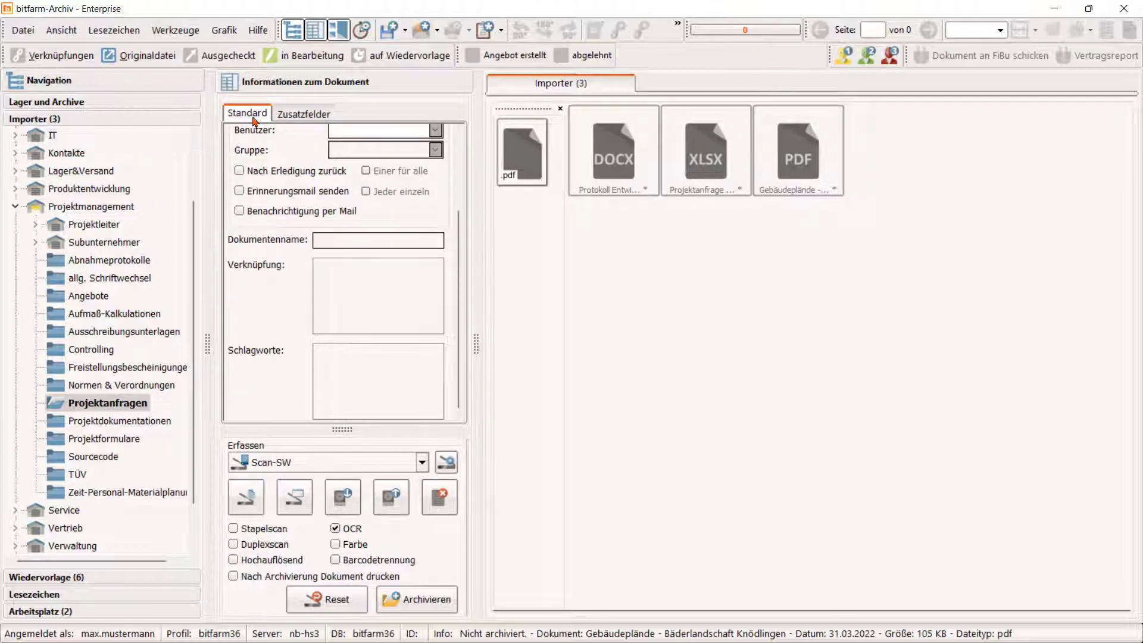
scroll(357, 226, up, 3)
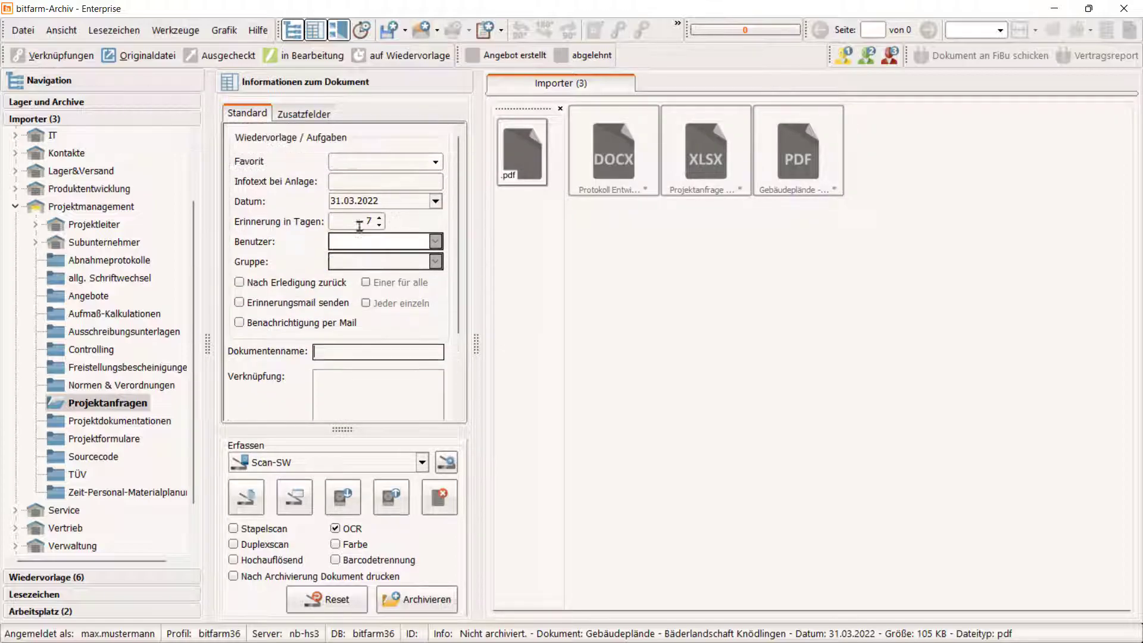
click(439, 241)
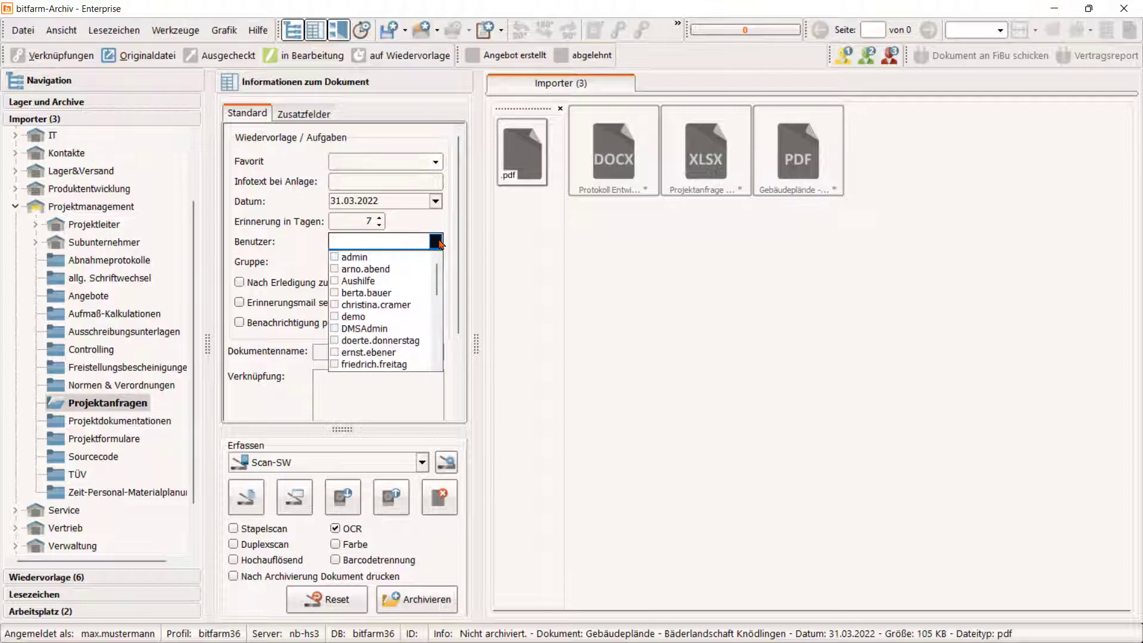
click(283, 386)
click(347, 390)
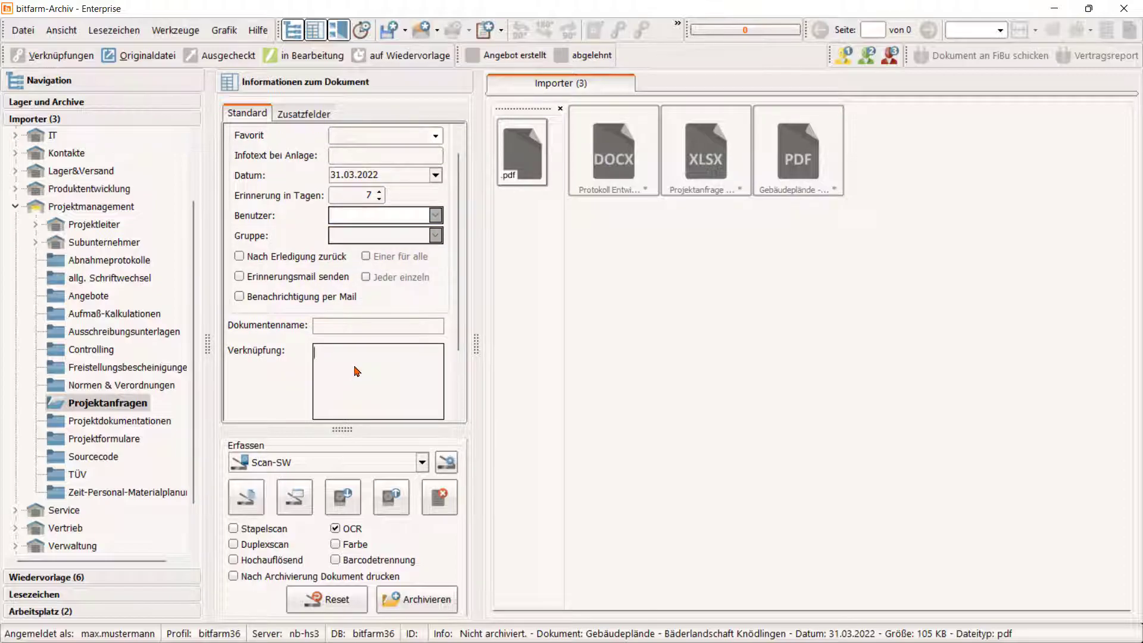
scroll(359, 368, down, 2)
click(360, 367)
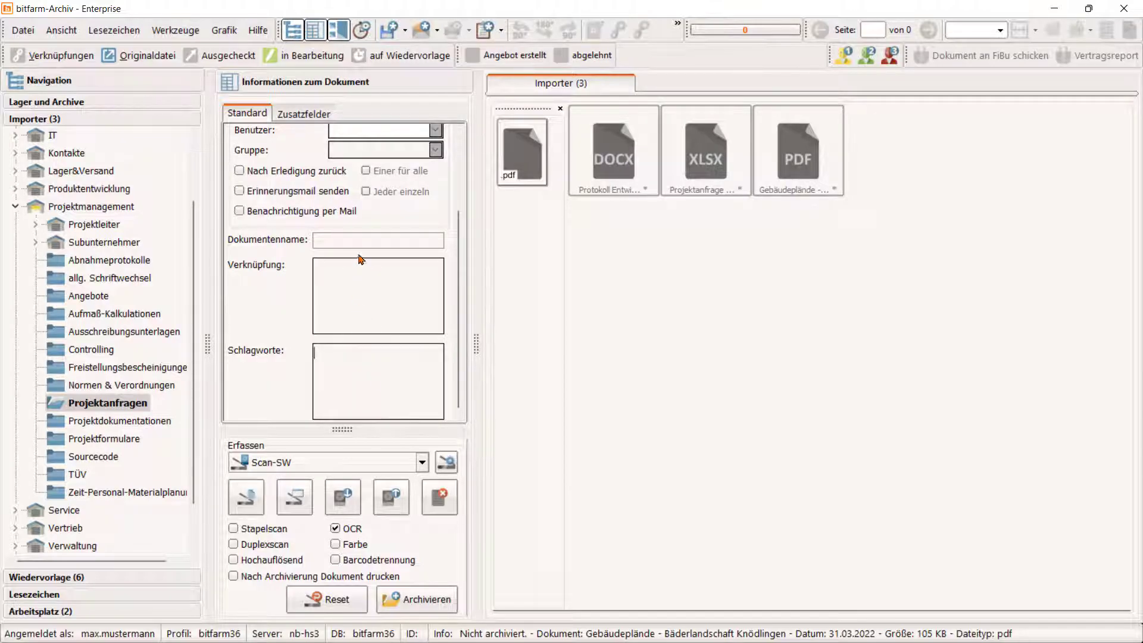
Confirm "Projektanfrage - Anforderungskatalog" as the XLSX document's name, and open the document in Excel to check its contents.
click(696, 174)
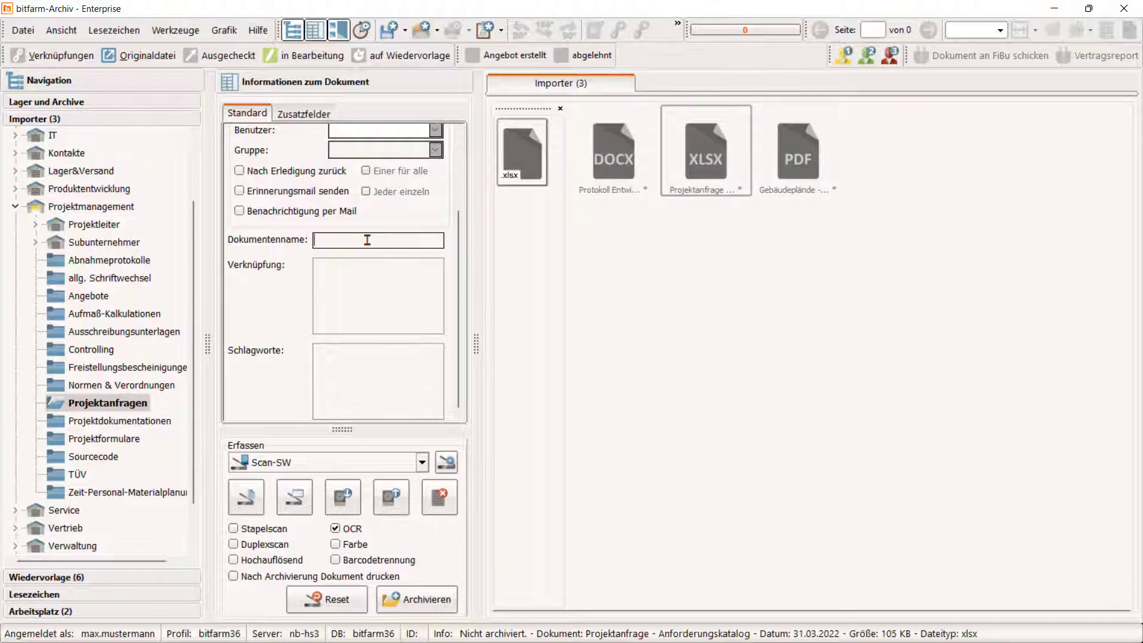
click(696, 194)
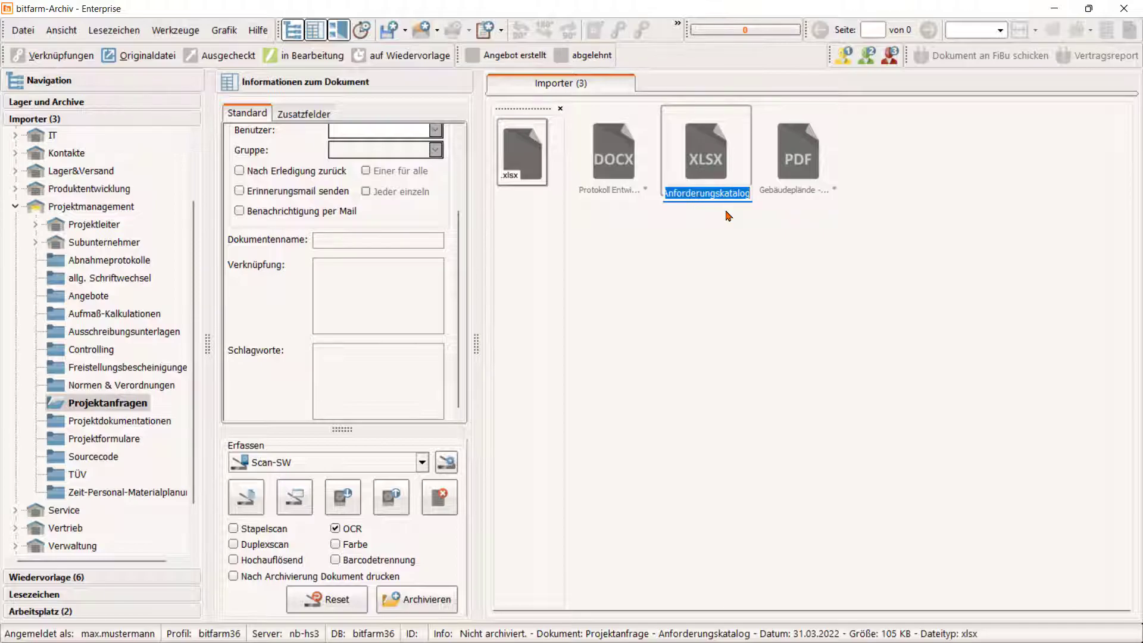
click(728, 216)
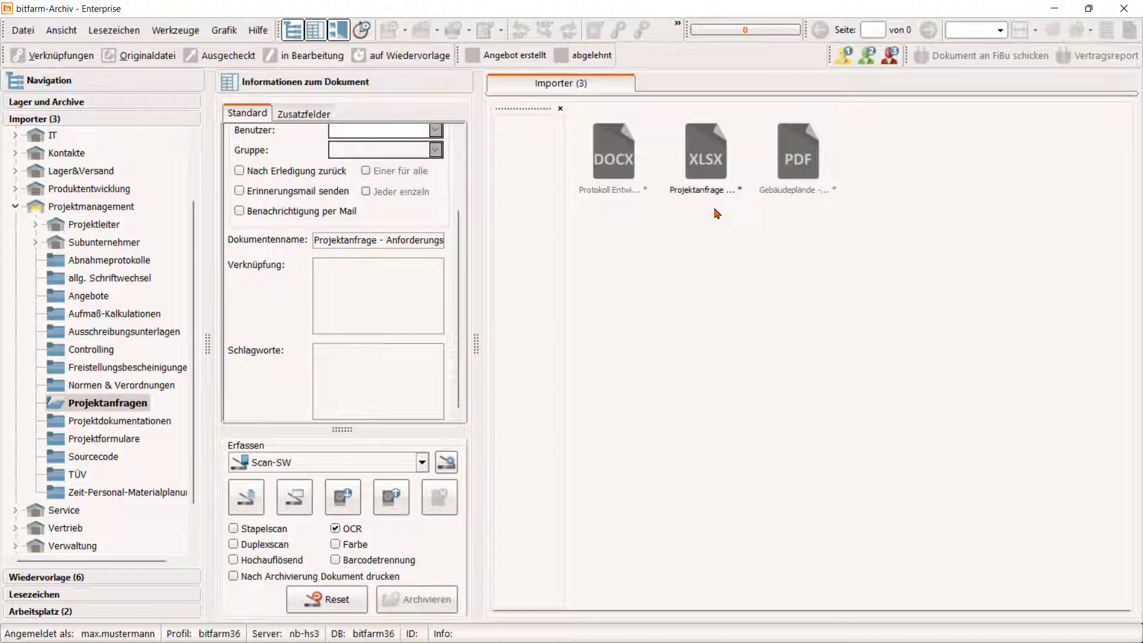
double_click(709, 161)
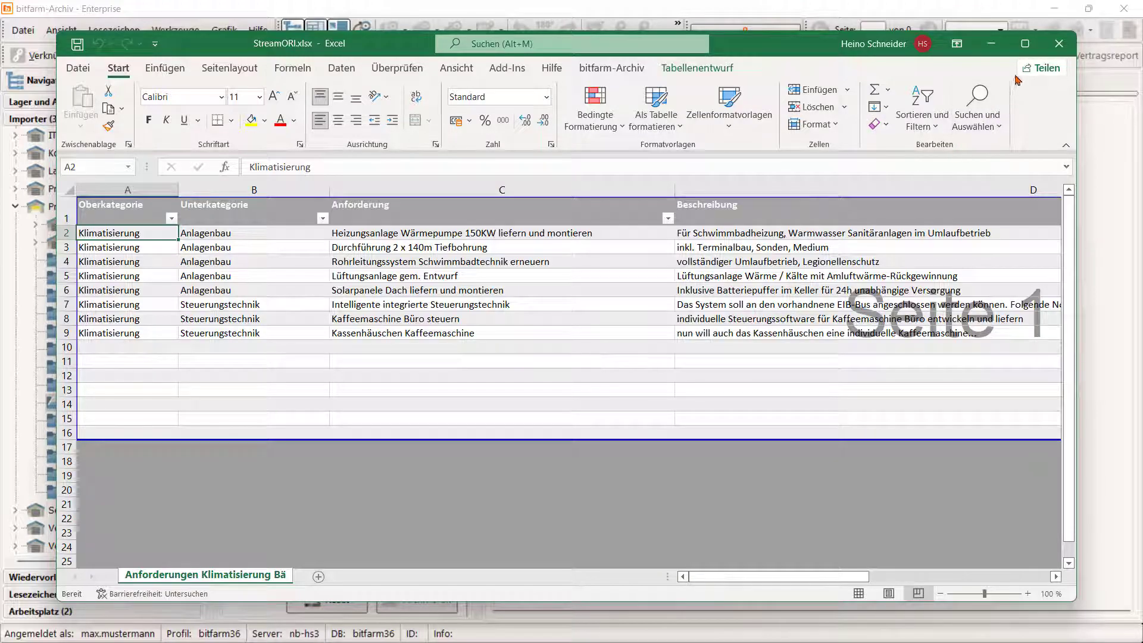
click(1056, 46)
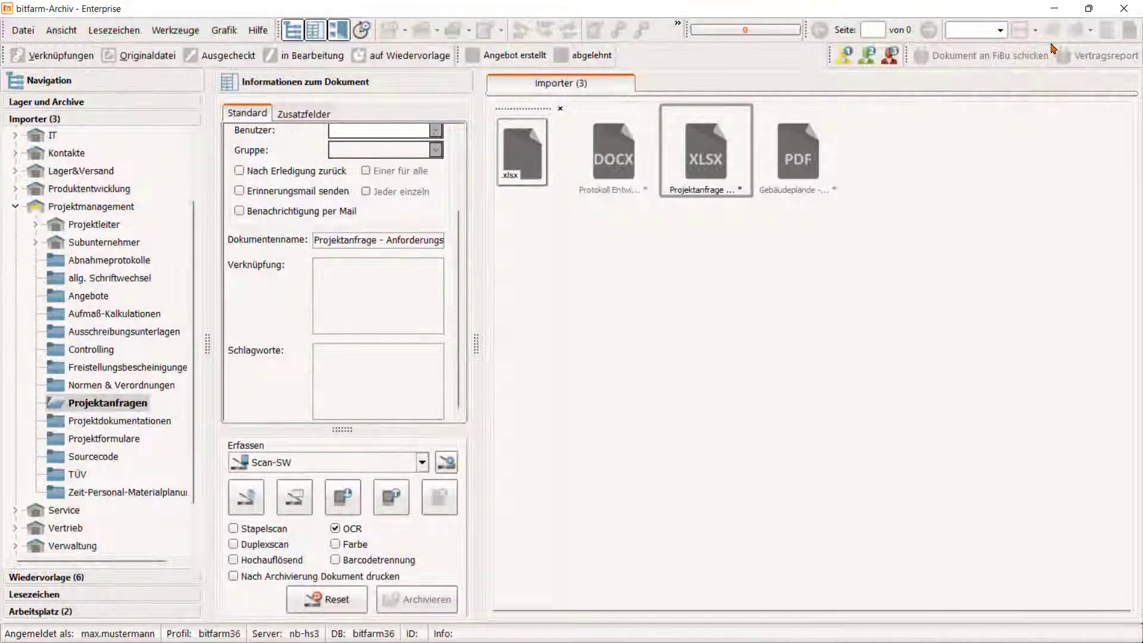
Delete "Protokoll Entwicklermeeting" from the importer and archive the remaining XLSX and PDF documents in Projektanfragen.
click(609, 186)
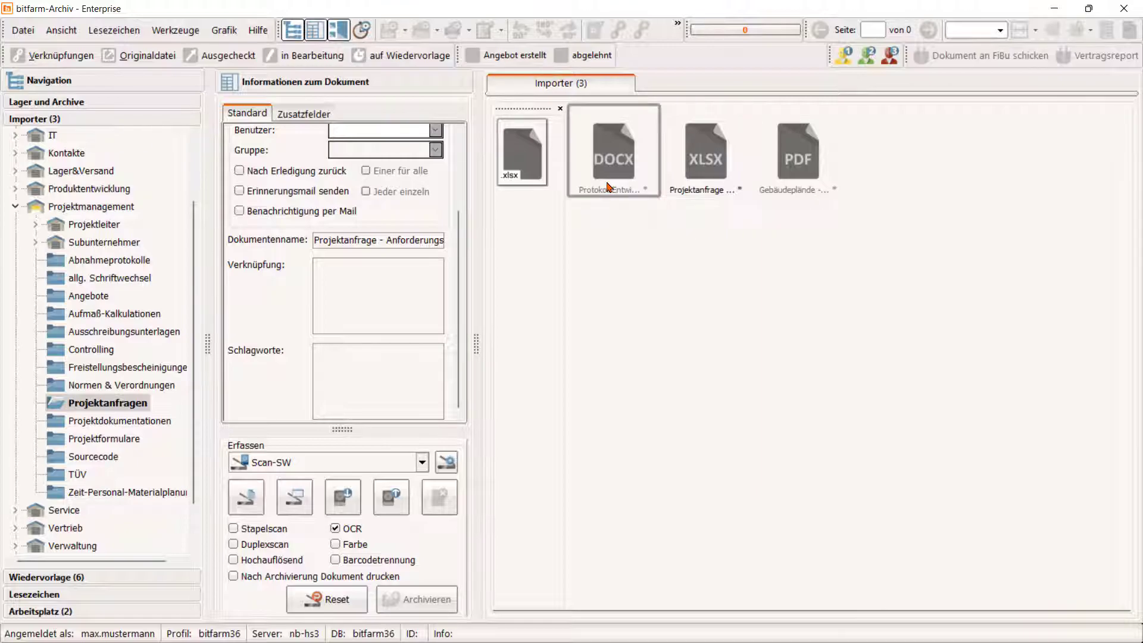
key(Delete)
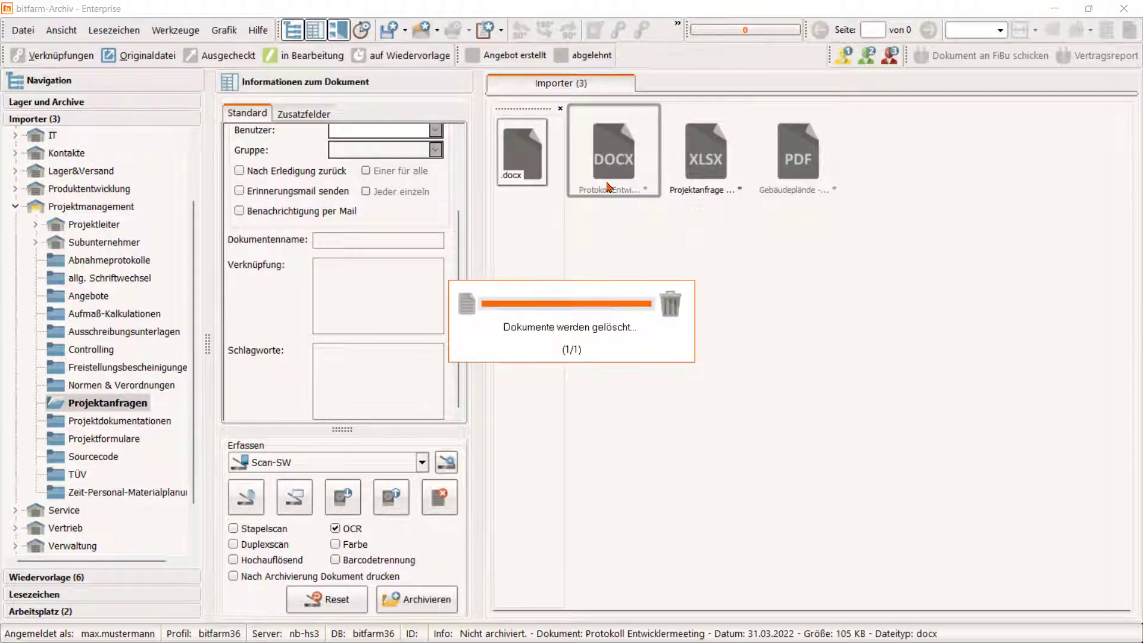
drag(755, 219, 600, 144)
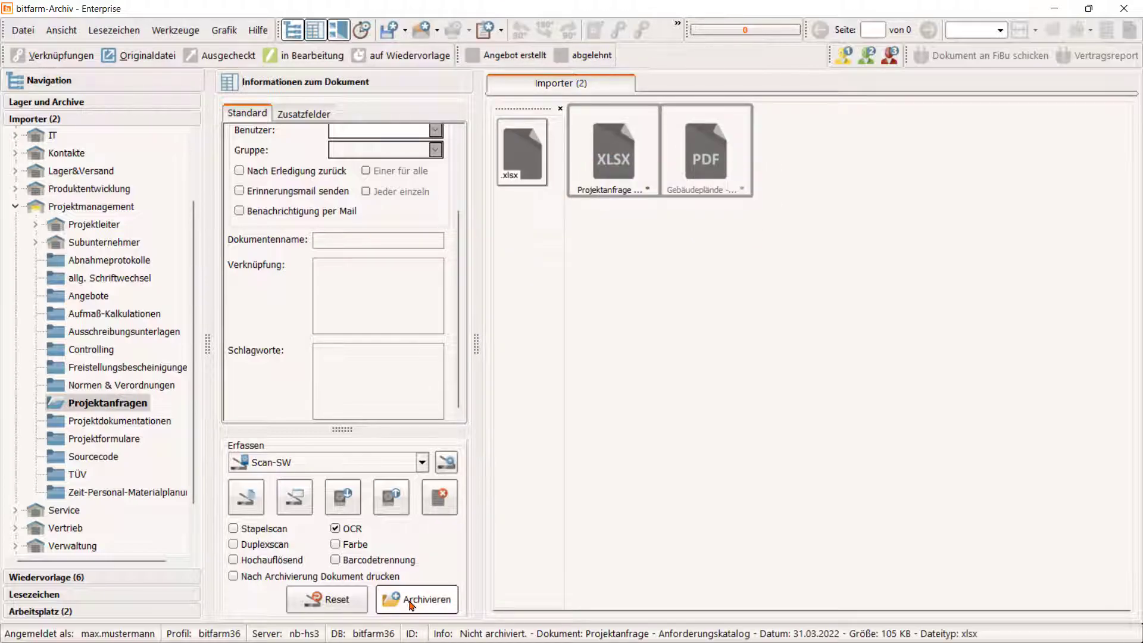
click(409, 605)
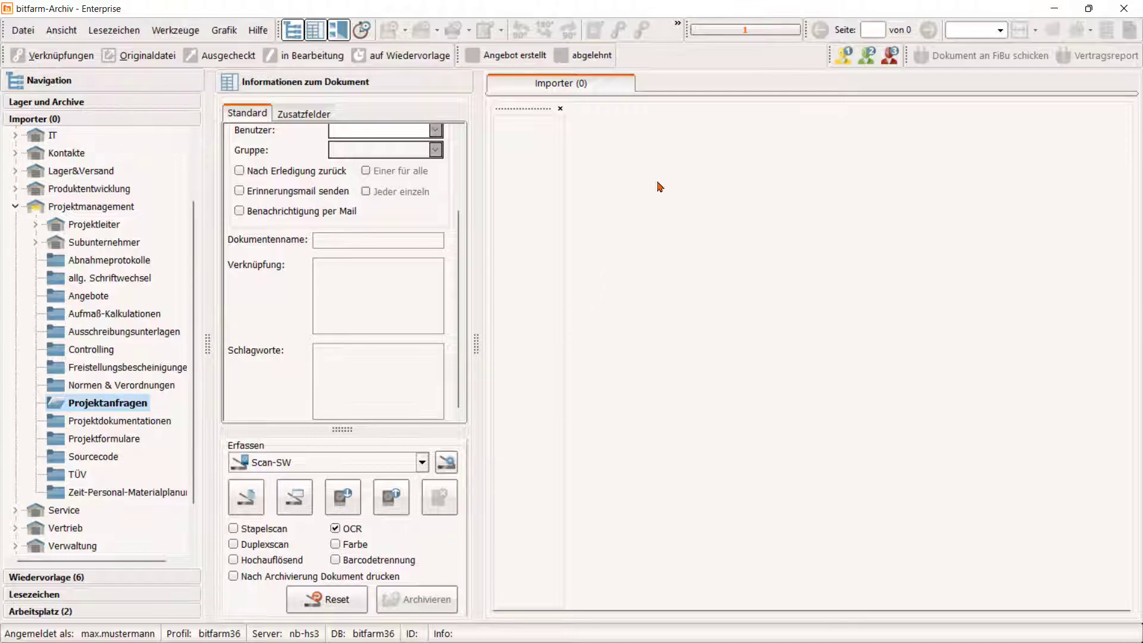
mouse_move(766, 34)
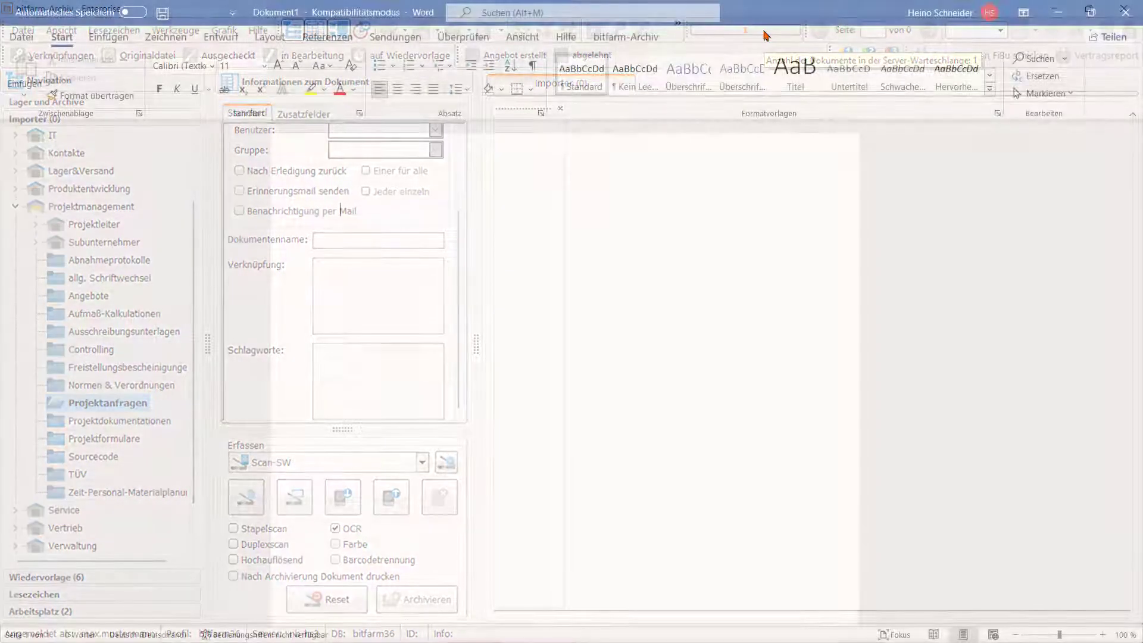
Show the bitfarm-Archiv functions in Word, and in Outlook open the archive add-in configuration and choose a fixed target archive for incoming mail.
click(627, 38)
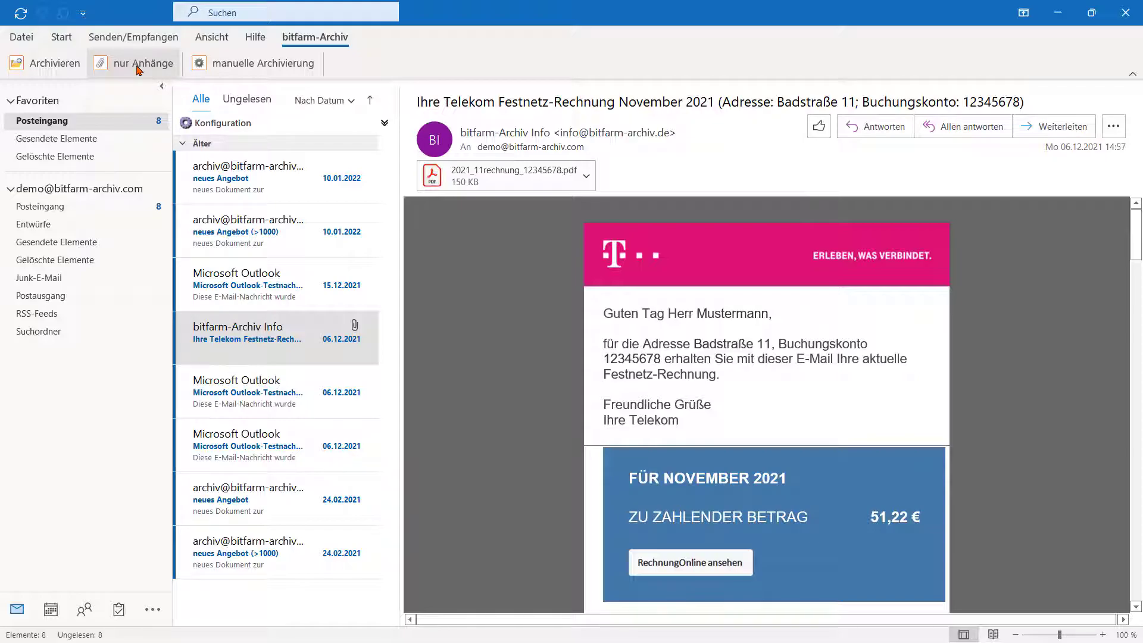
click(229, 125)
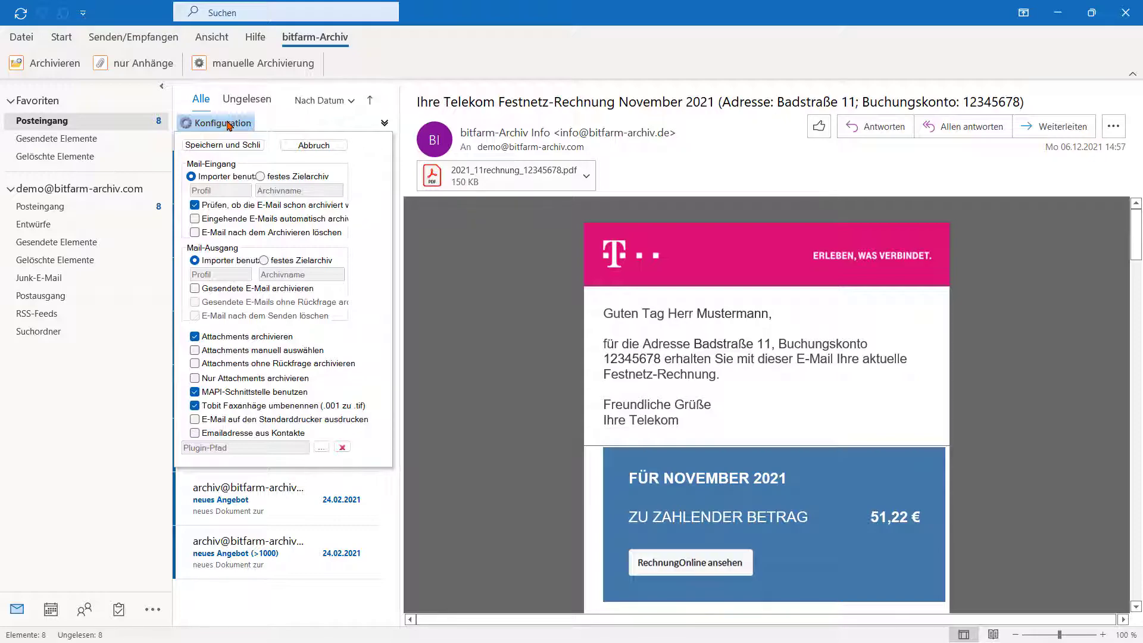
click(261, 178)
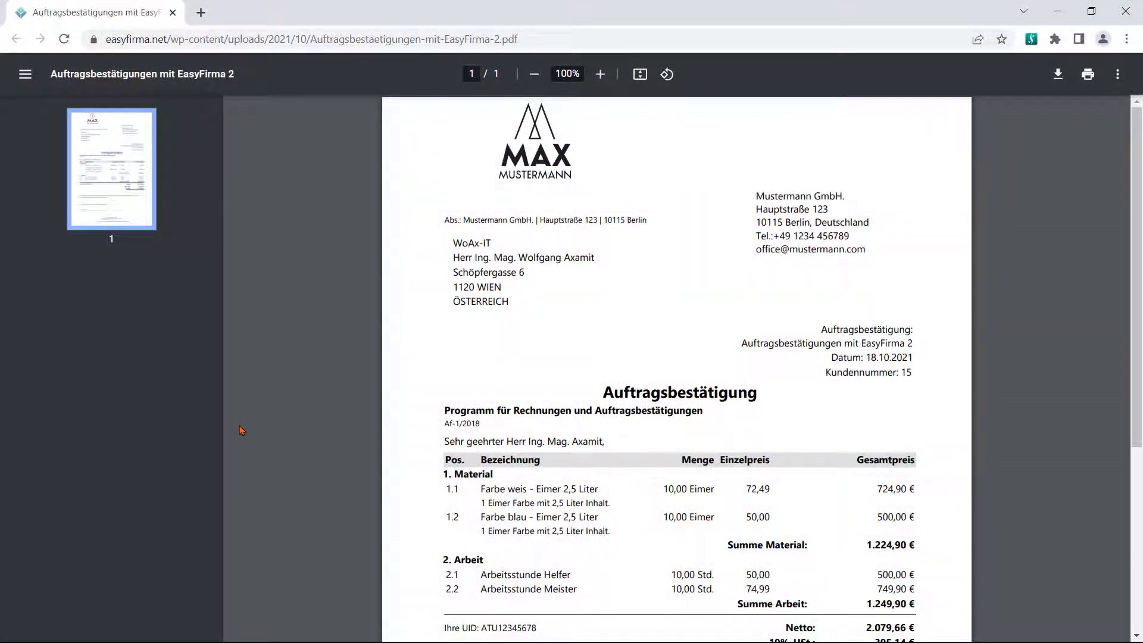
Print the order confirmation PDF open in the browser to the Archivdrucker.
click(1088, 75)
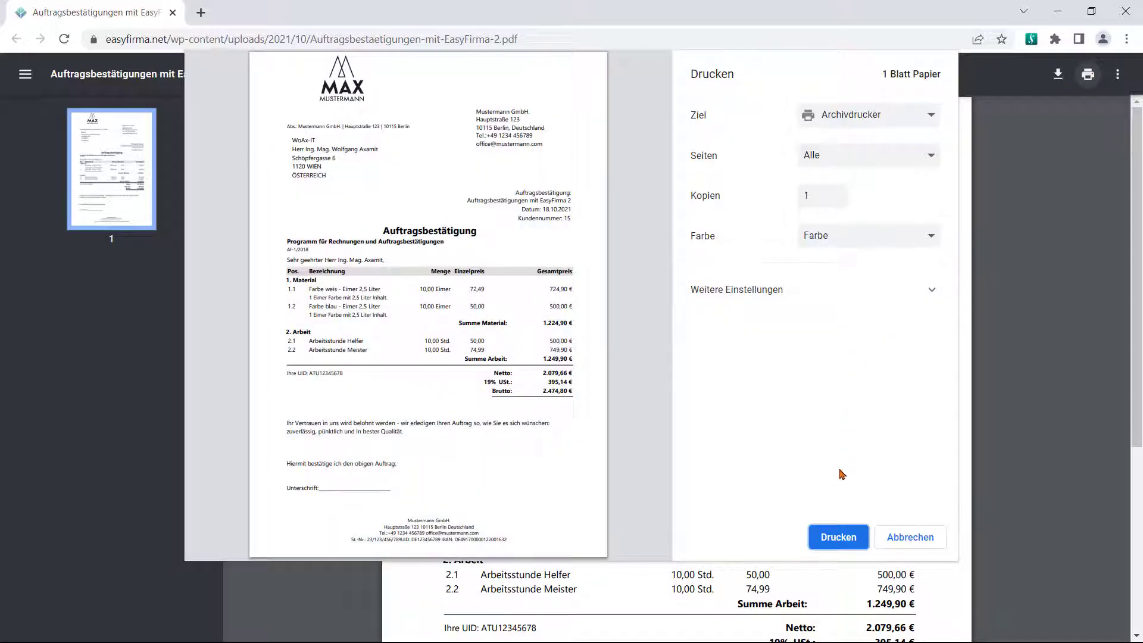
click(836, 538)
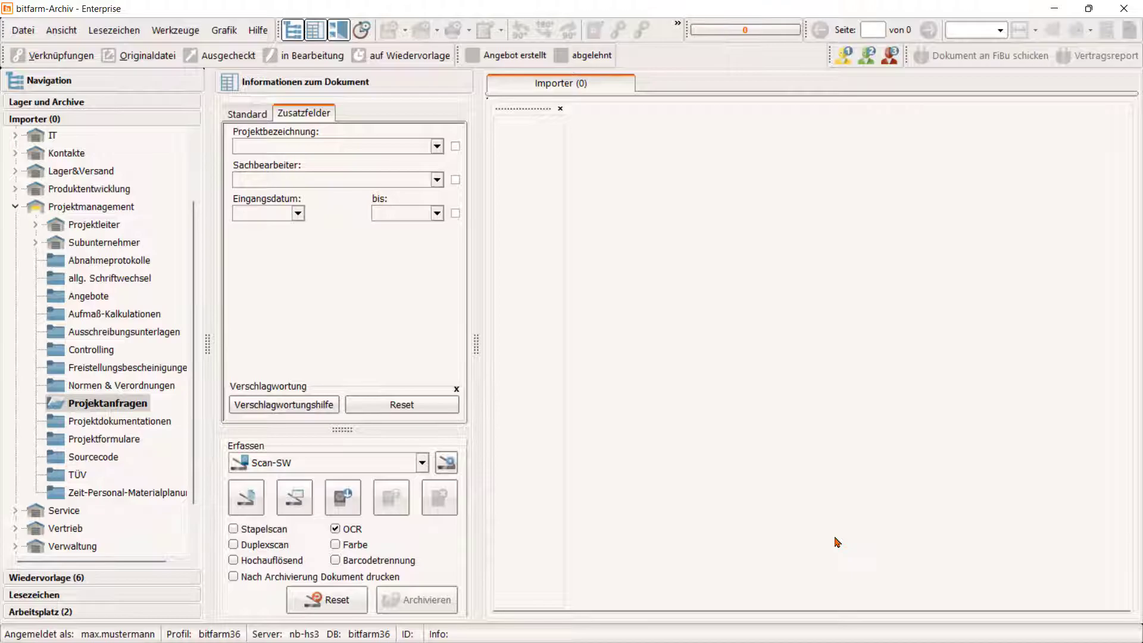
Scan a document into the importer with the Scan-SW profile, select it, and check the available scan profiles.
click(422, 464)
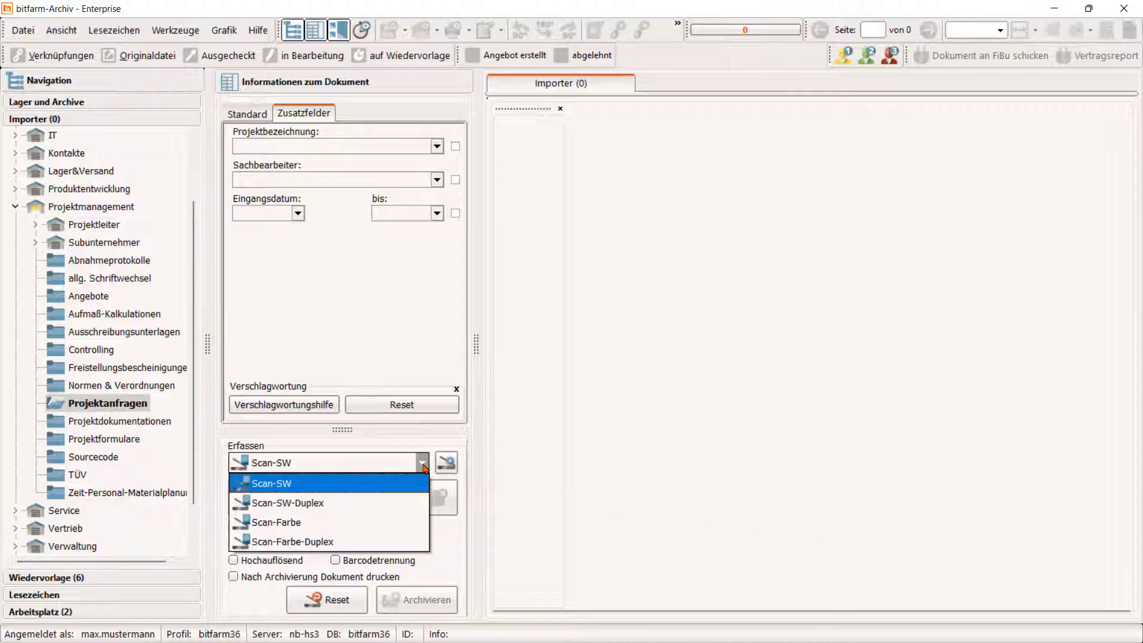
click(318, 484)
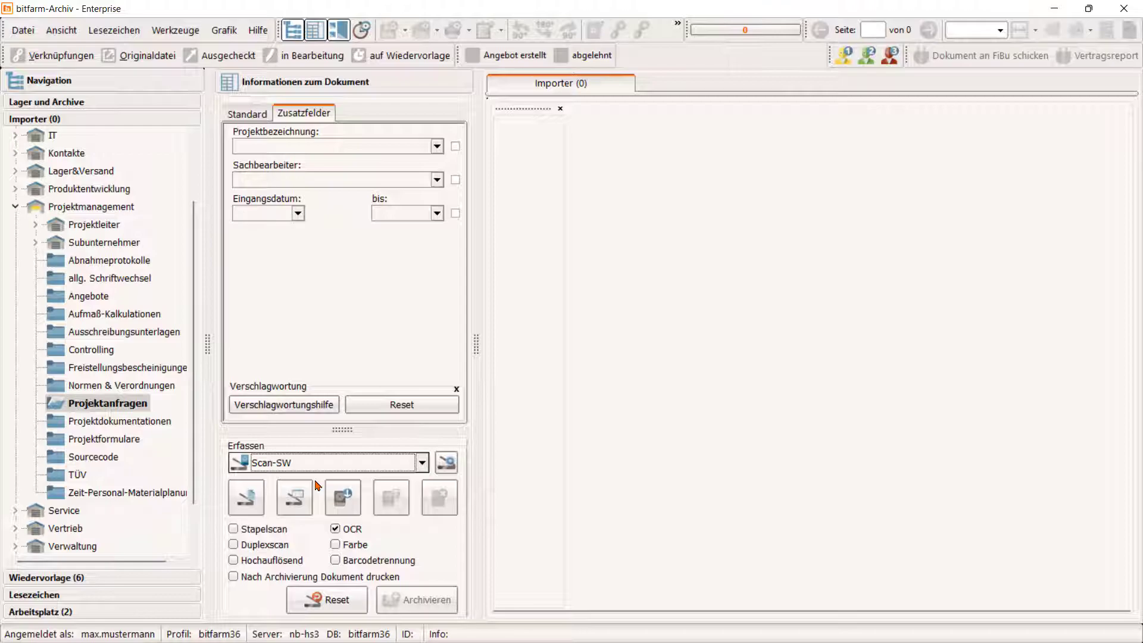
click(246, 497)
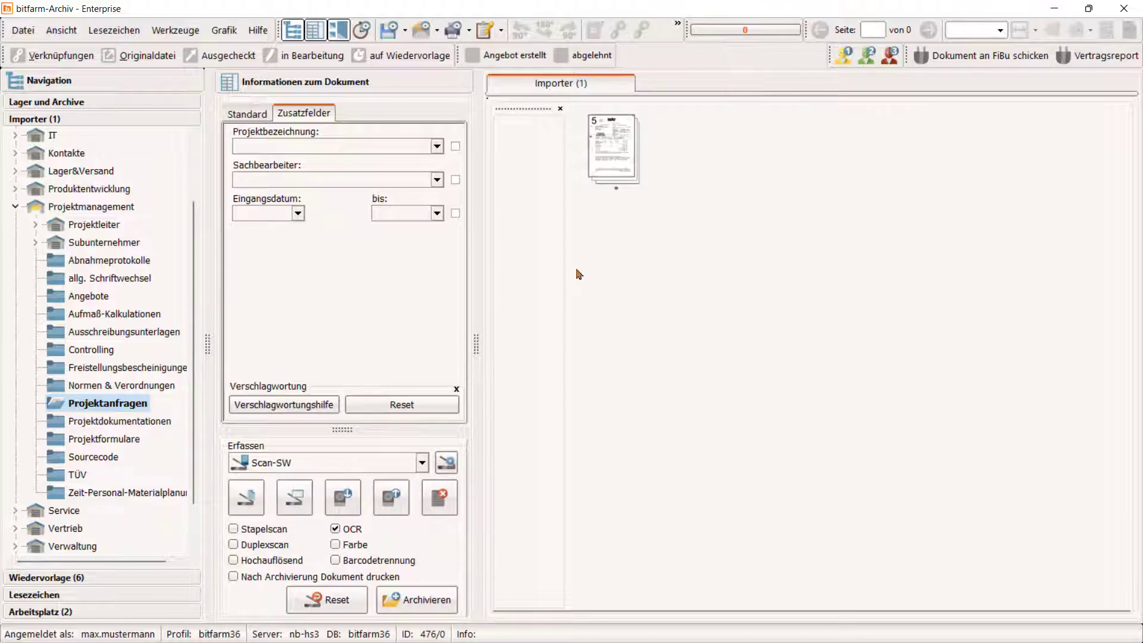
click(629, 175)
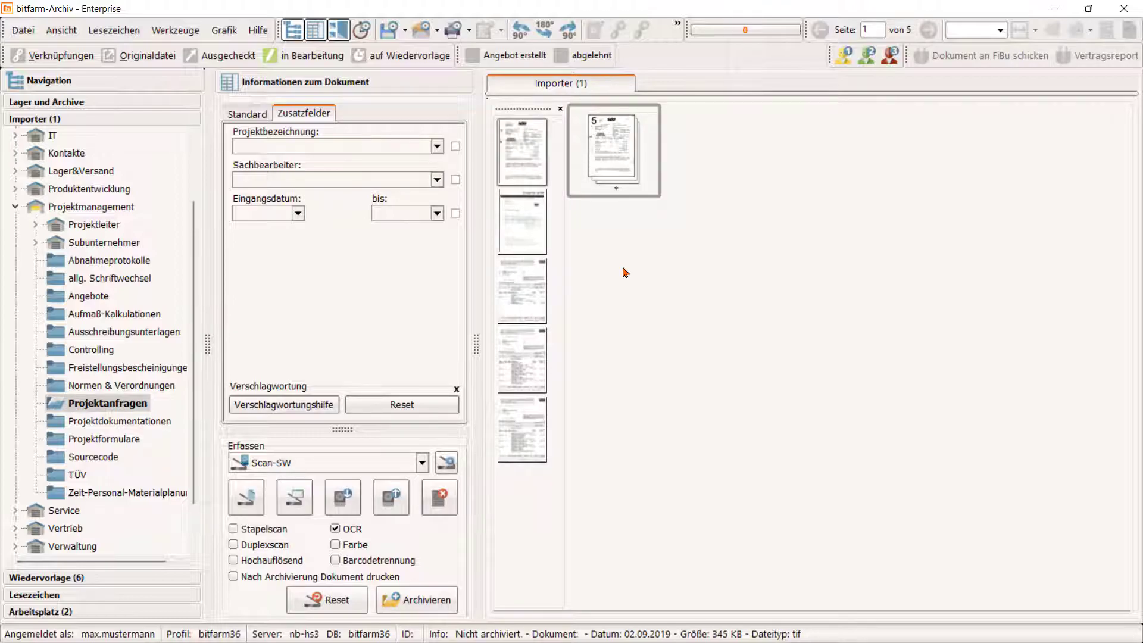
click(423, 463)
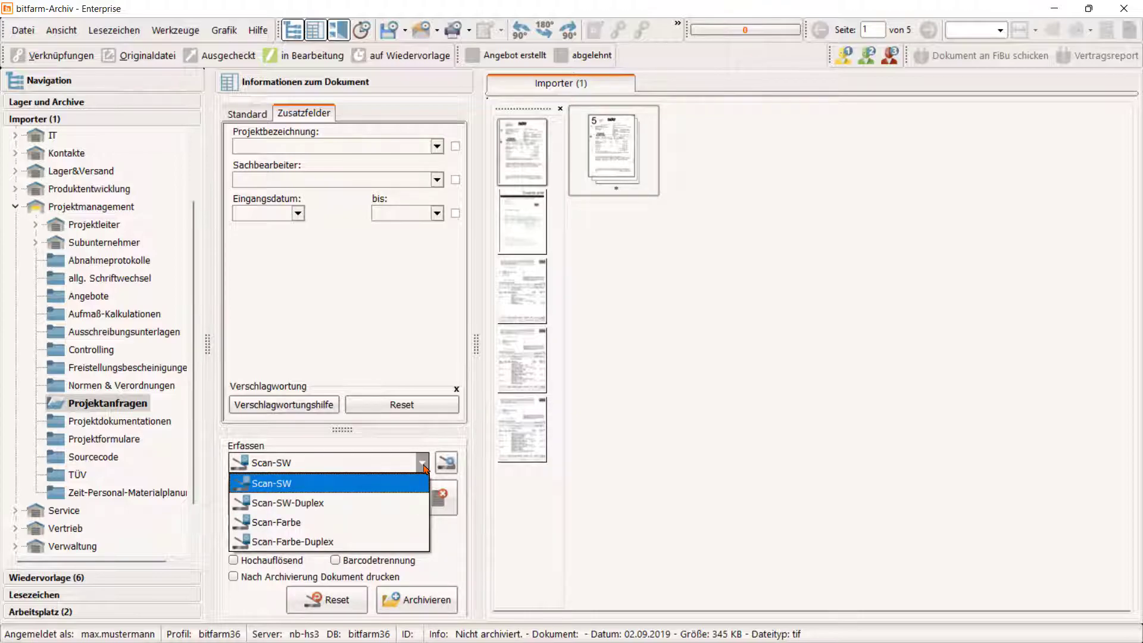
click(423, 464)
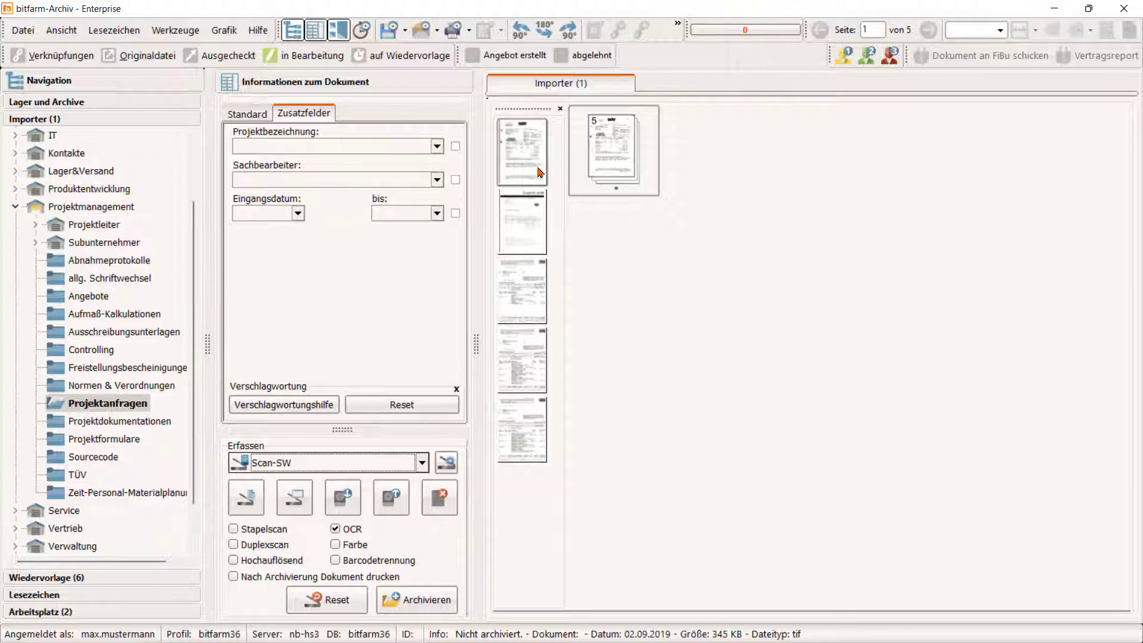
Open the scanned document to check its order confirmation and invoice pages, and delete its last page.
double_click(530, 218)
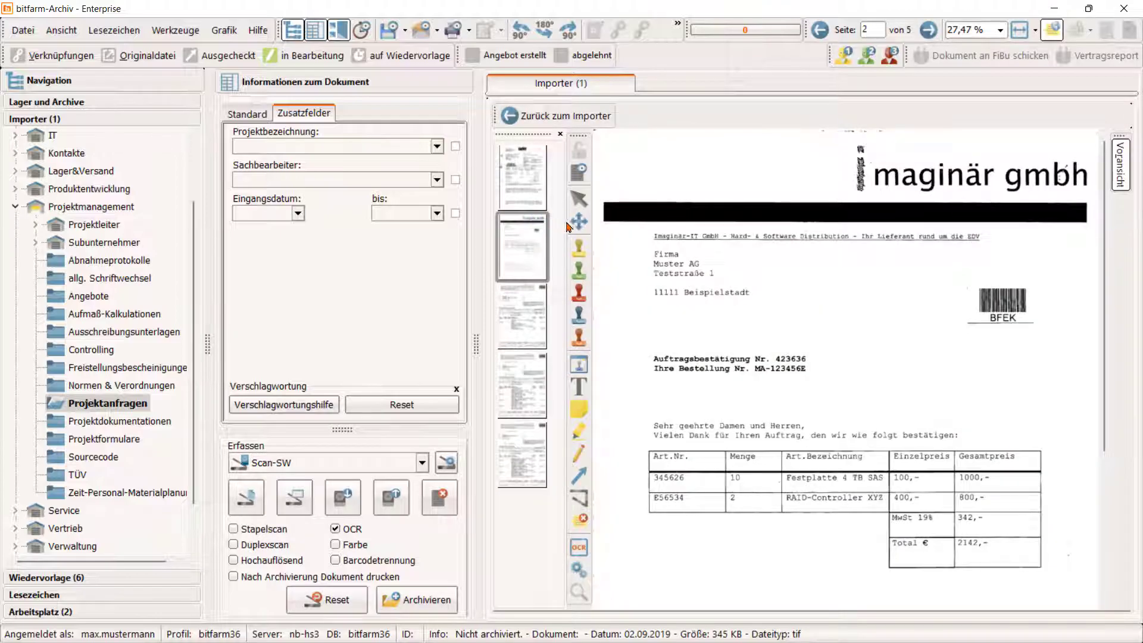
scroll(776, 389, up, 1)
scroll(776, 389, up, 2)
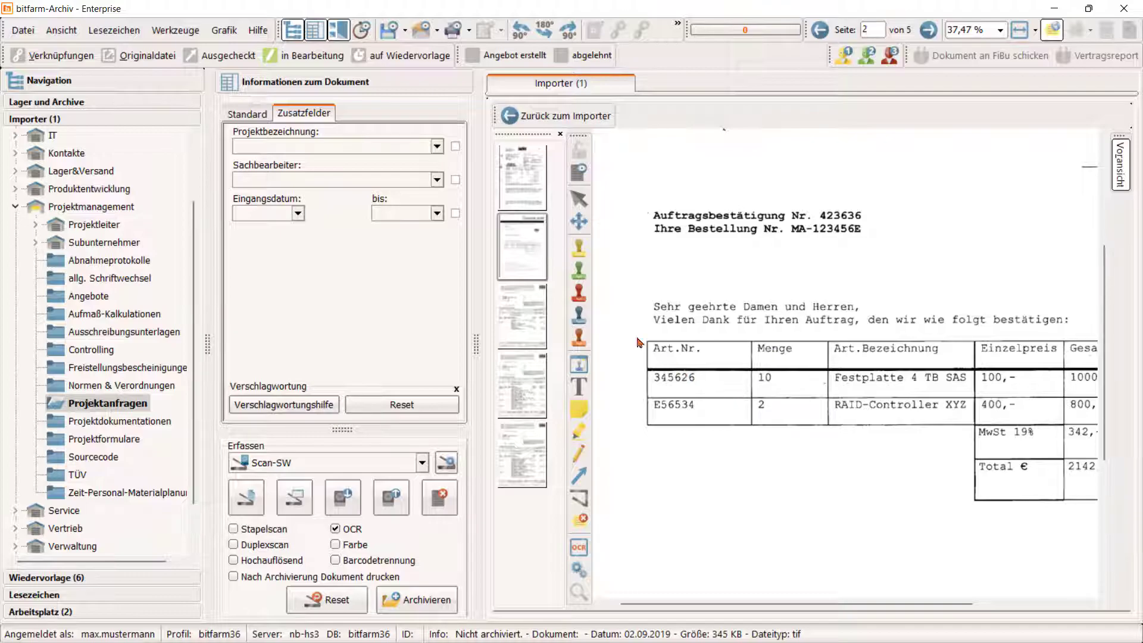
click(533, 374)
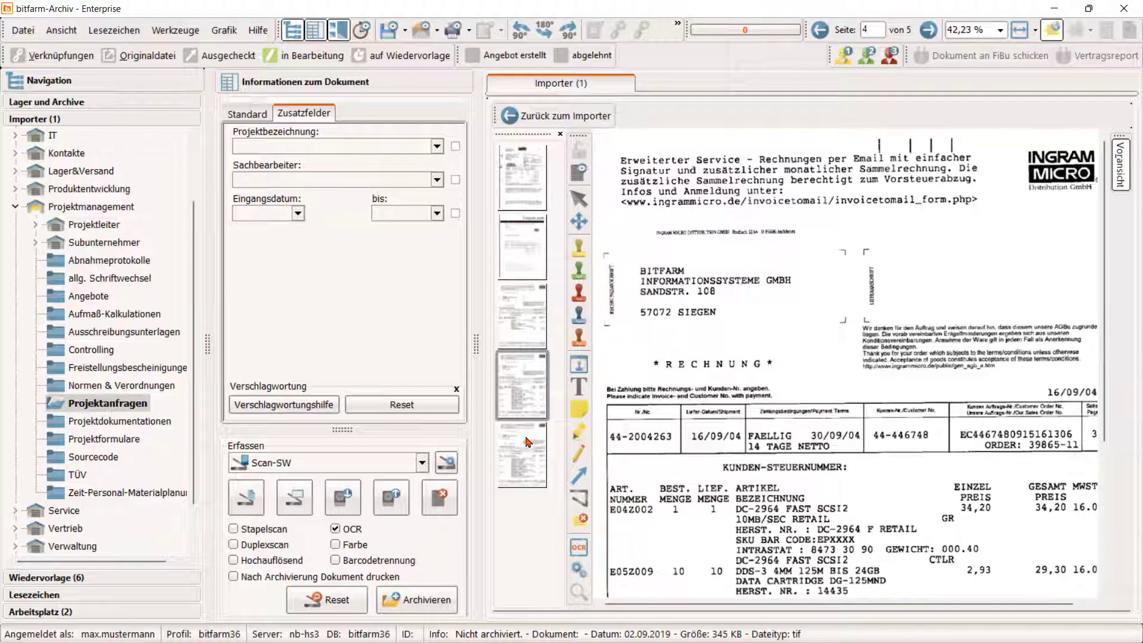
click(526, 442)
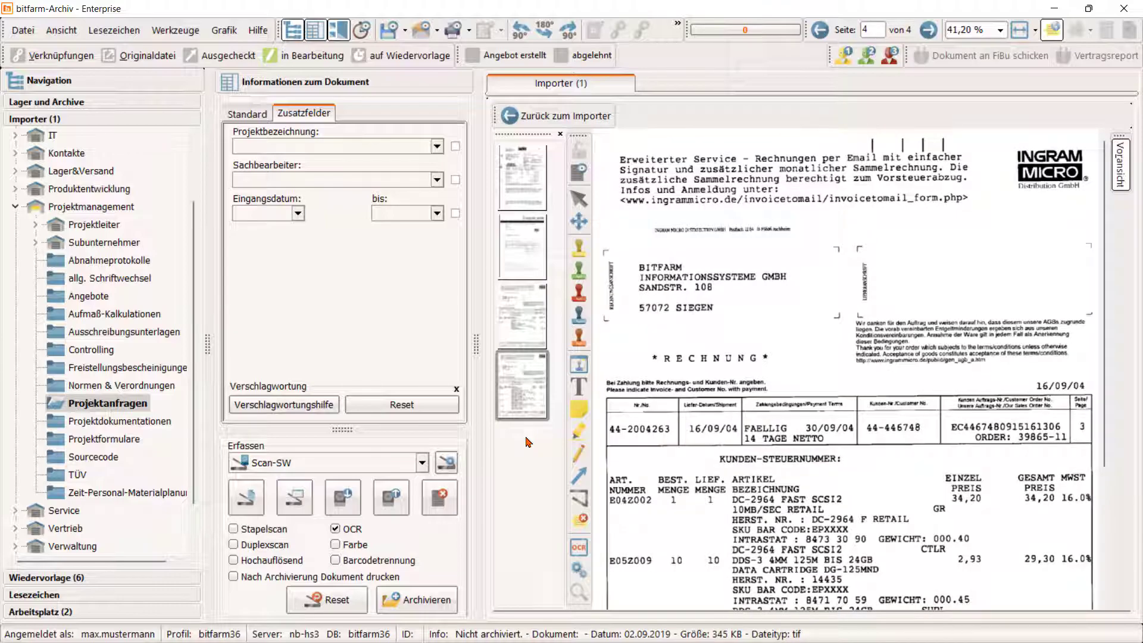
Split the scanned document's two invoice pages into a new document and move the order confirmation page into it.
click(533, 309)
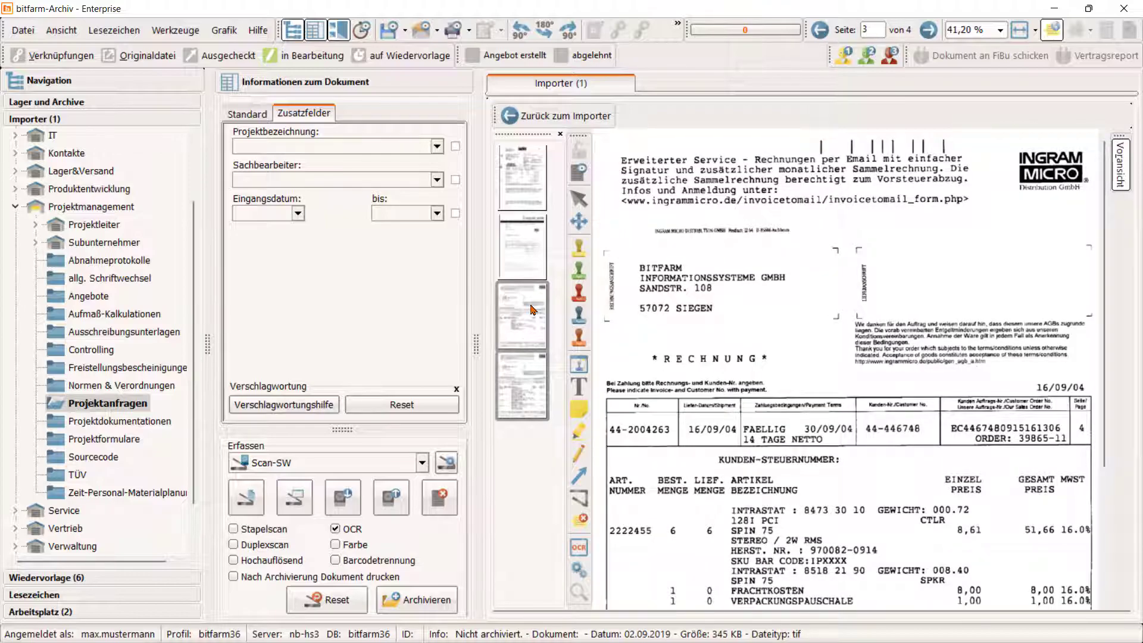
drag(533, 309, 691, 126)
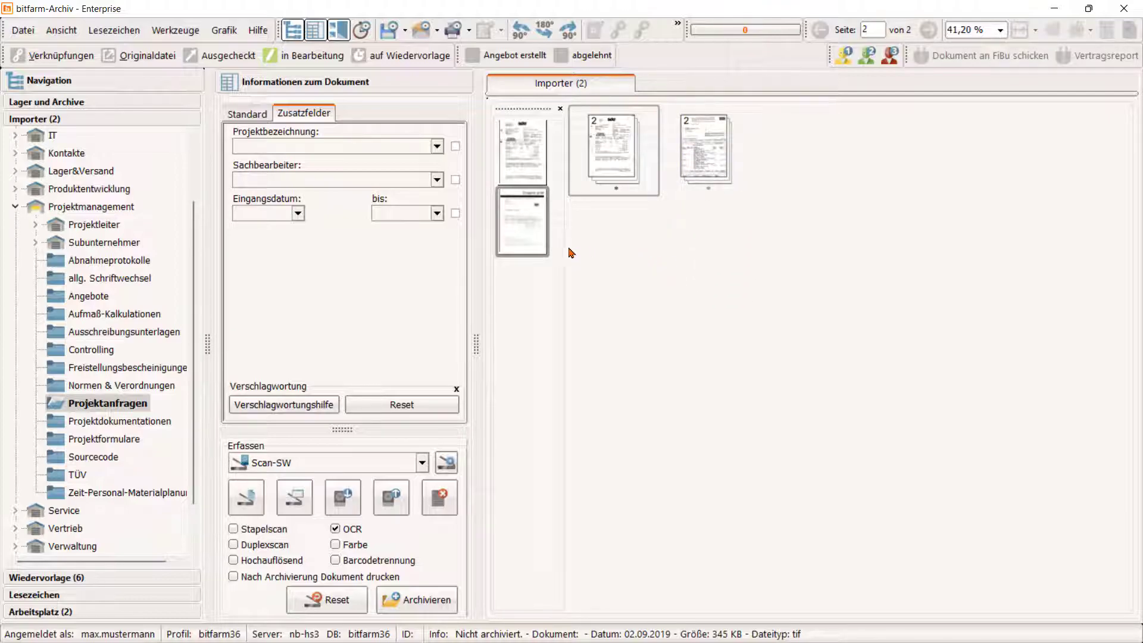
double_click(530, 231)
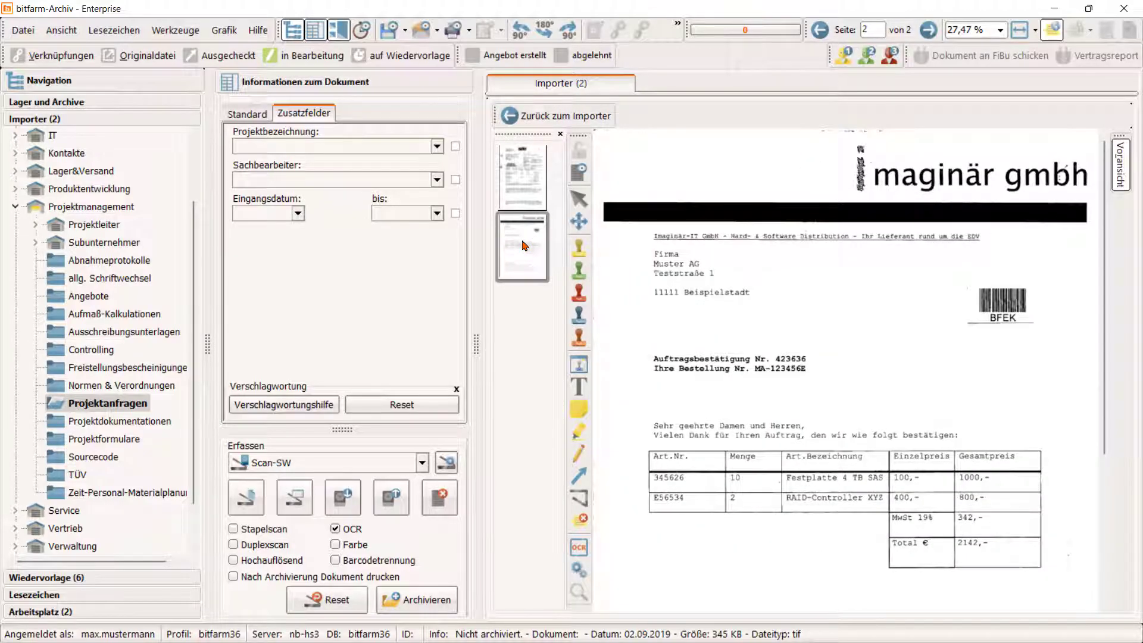
drag(524, 246, 694, 141)
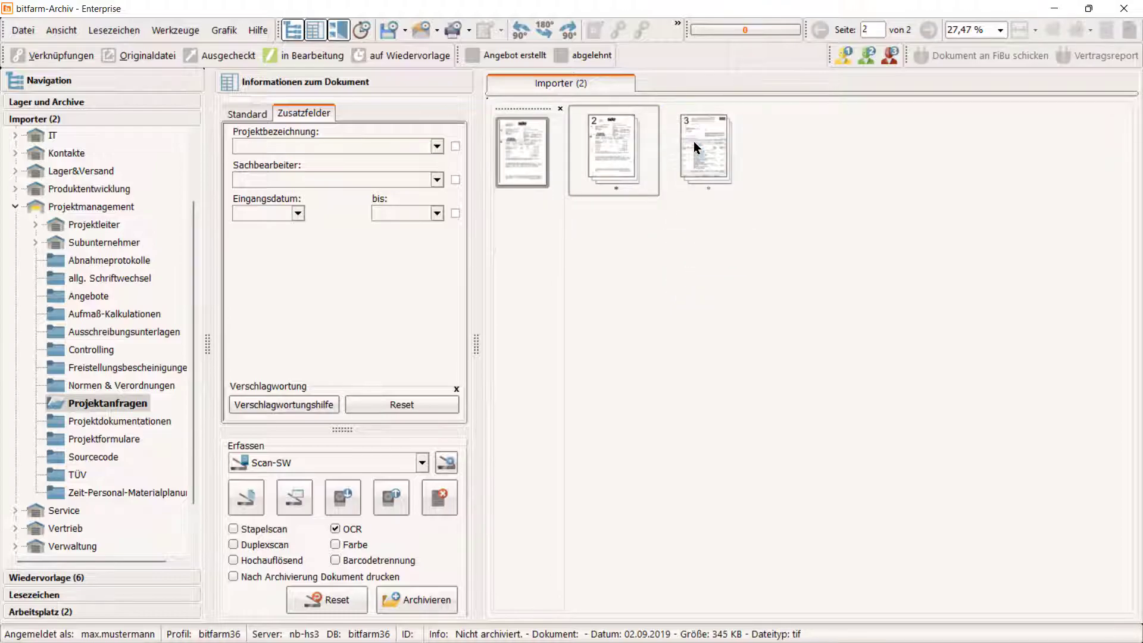
Preview the pages of the three-page document and copy its order confirmation page out as a separate document.
click(694, 141)
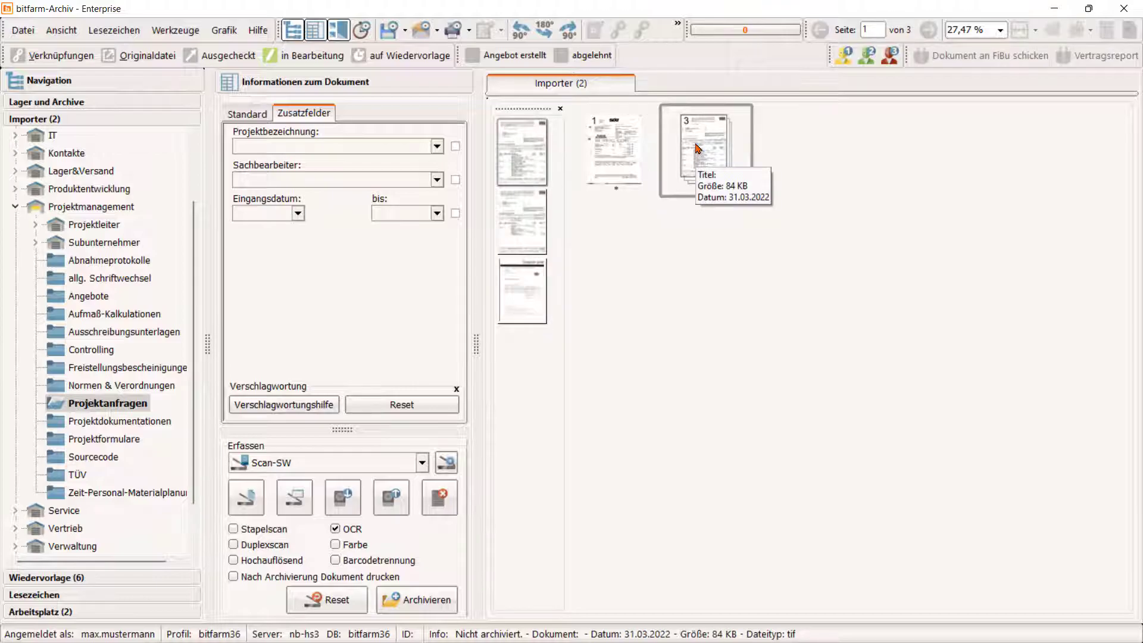
double_click(698, 148)
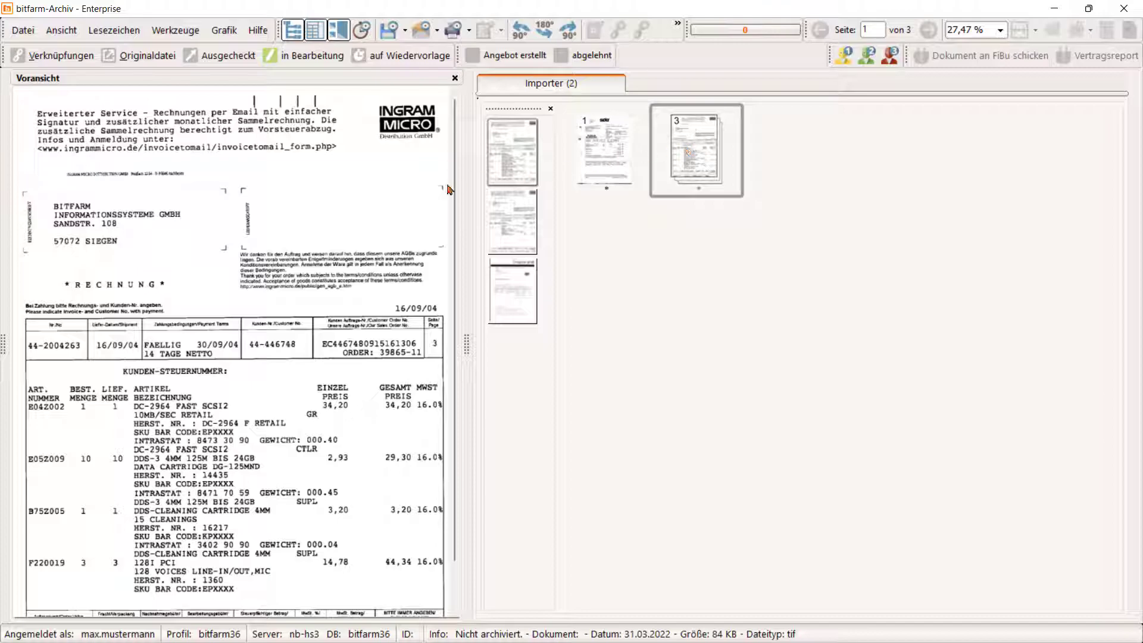
scroll(272, 281, up, 3)
drag(263, 406, 358, 209)
click(510, 220)
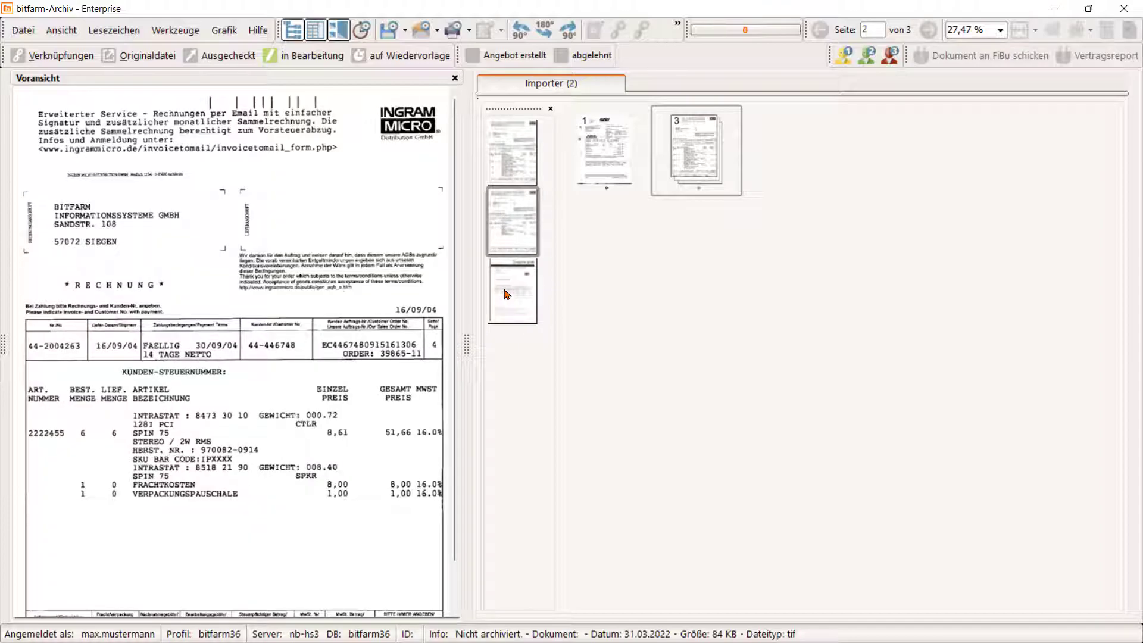
click(506, 294)
drag(508, 295, 795, 156)
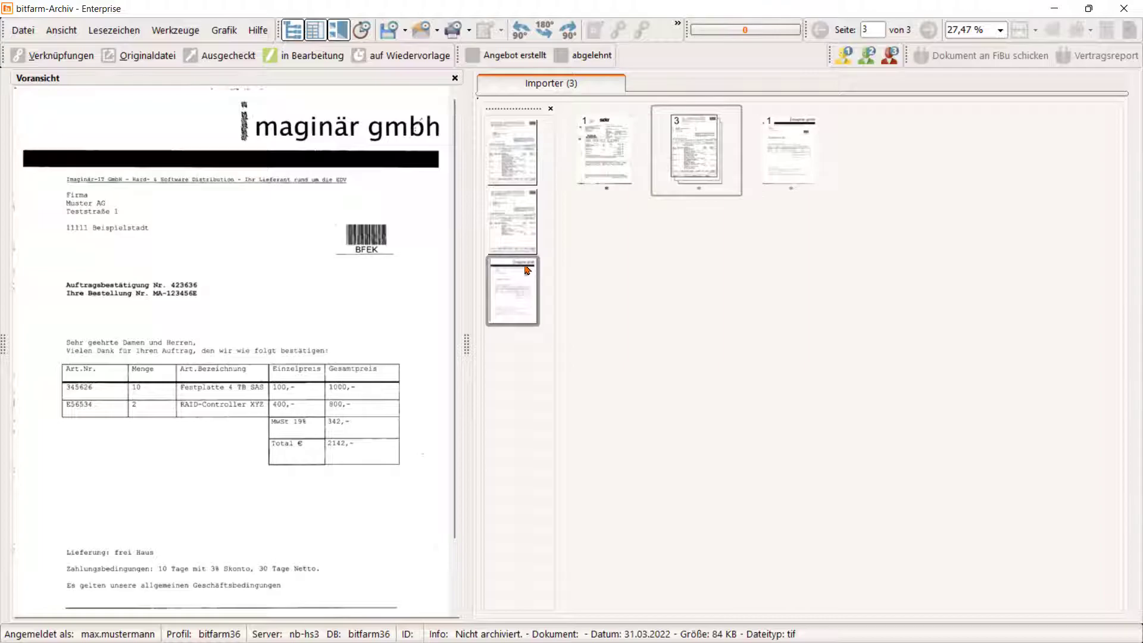
click(455, 78)
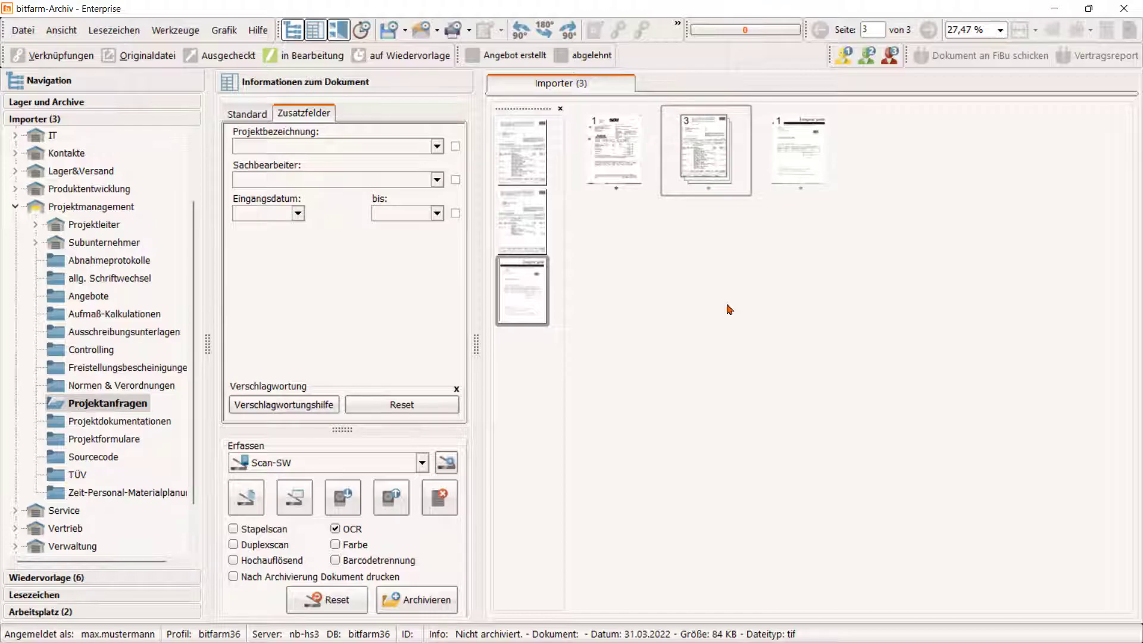
Add a green note reading "bitte Info, wenn erledigt." with a first-name sign-off to the invoice's first page, and return to the importer.
double_click(536, 164)
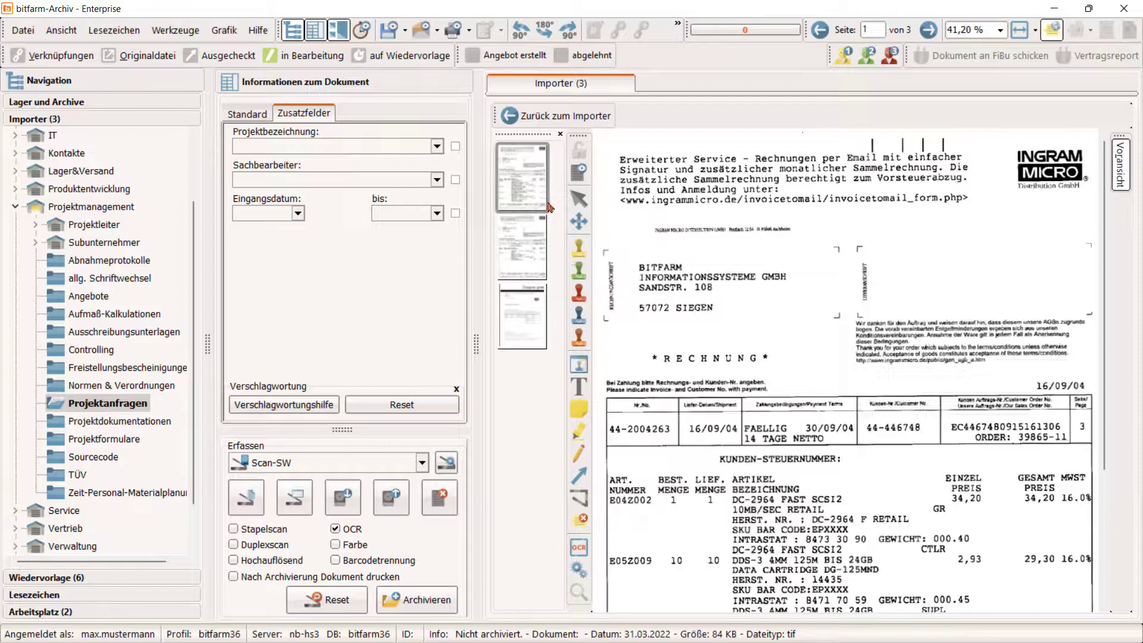
click(583, 411)
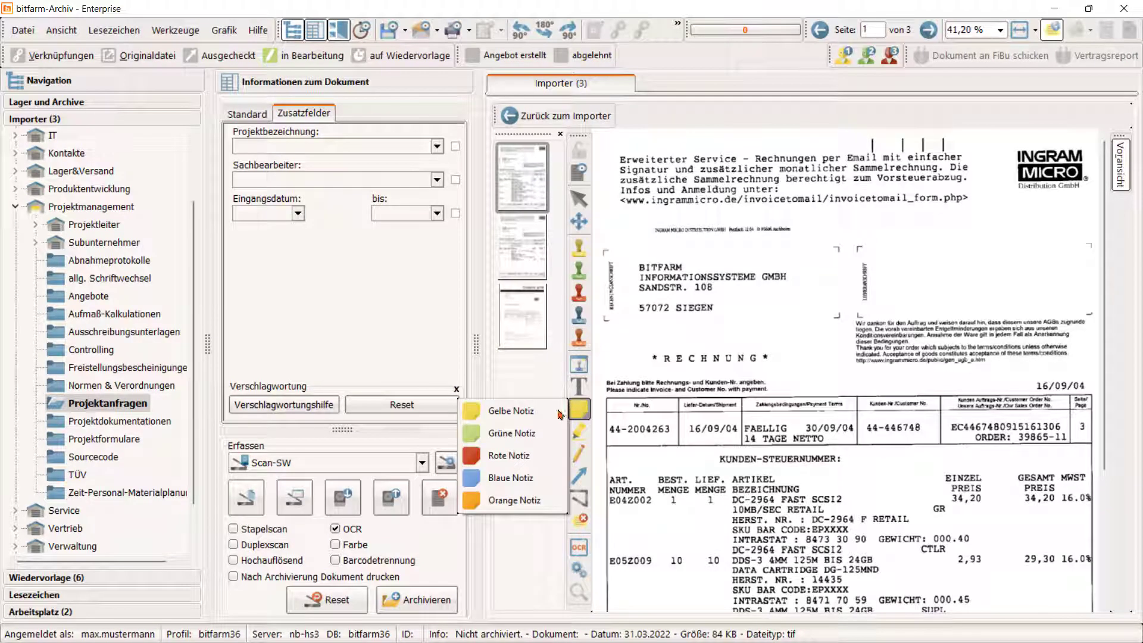
click(530, 435)
drag(824, 228, 1022, 373)
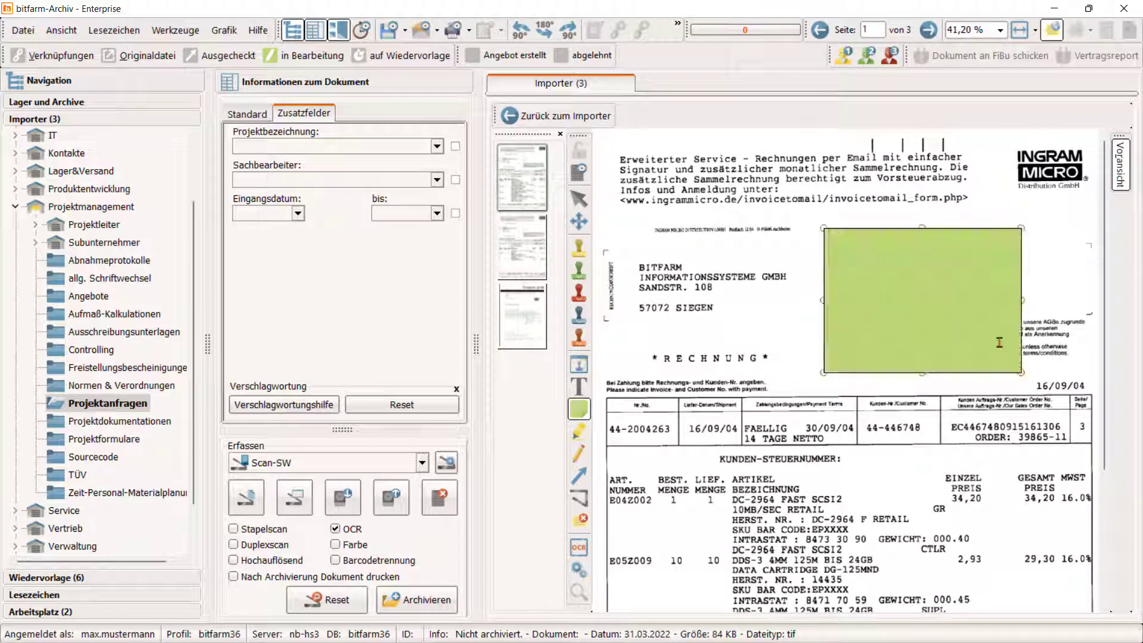
text(bitte Info, wenn erledigt.)
key(Return)
key(Return)
text(Gruß Max)
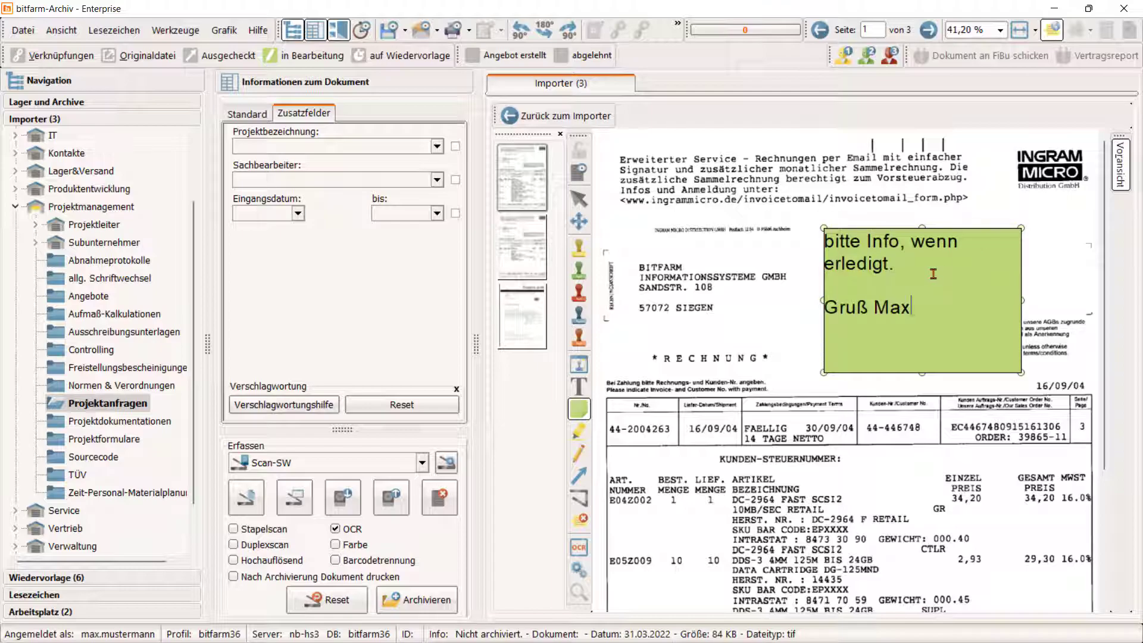
click(558, 115)
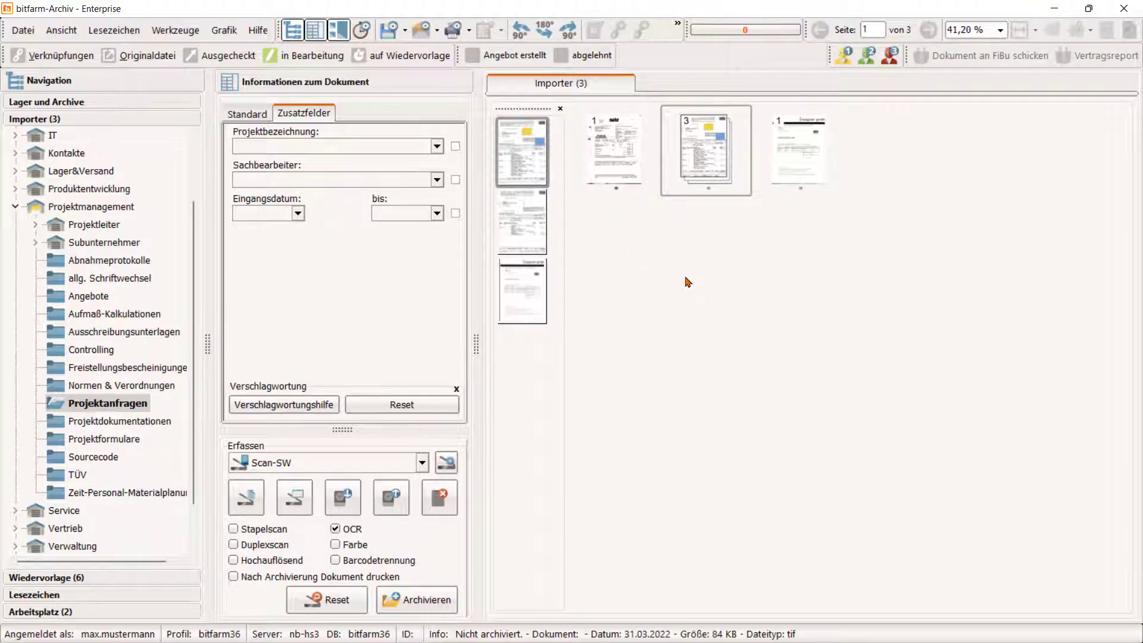
Separate the three-page document into single-page documents, and look up the command for merging documents.
click(703, 171)
right_click(703, 170)
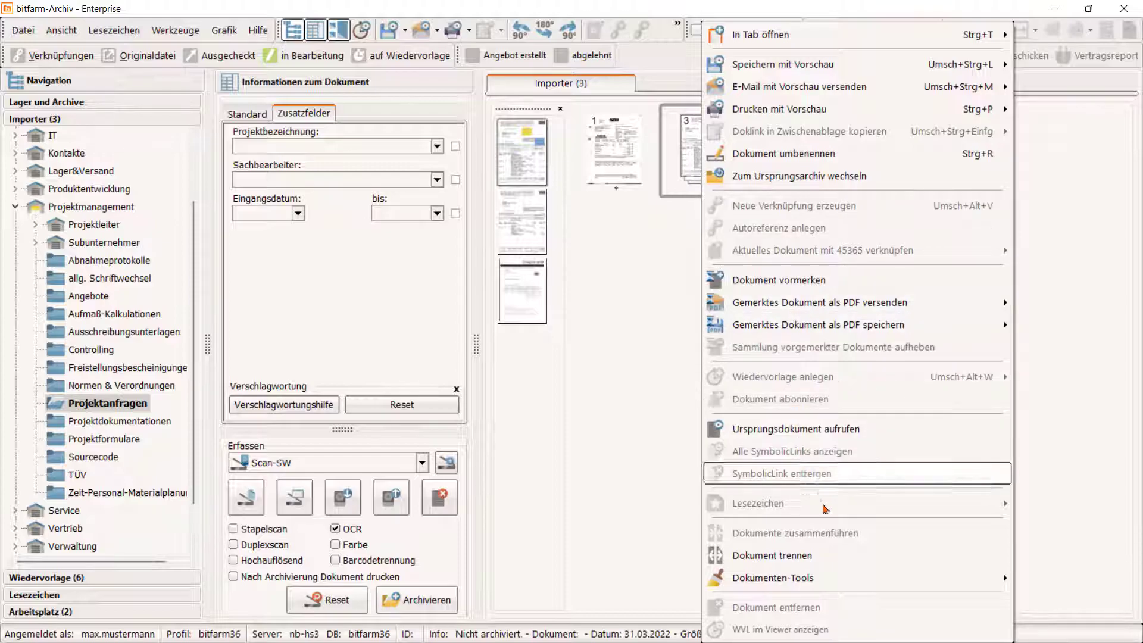
click(832, 561)
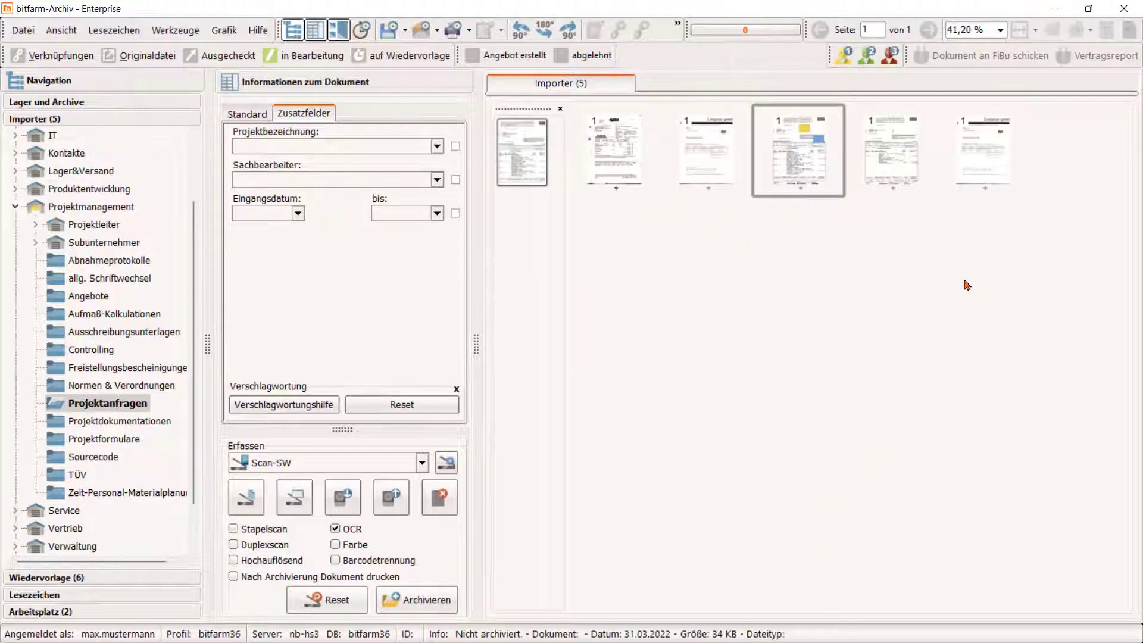
right_click(819, 180)
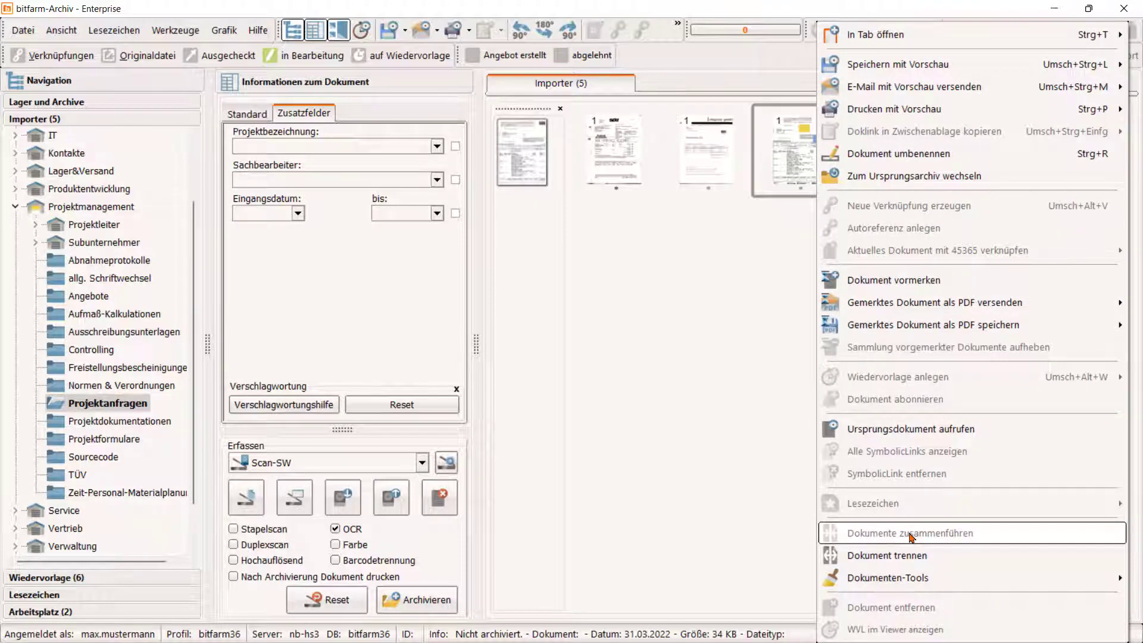
click(718, 484)
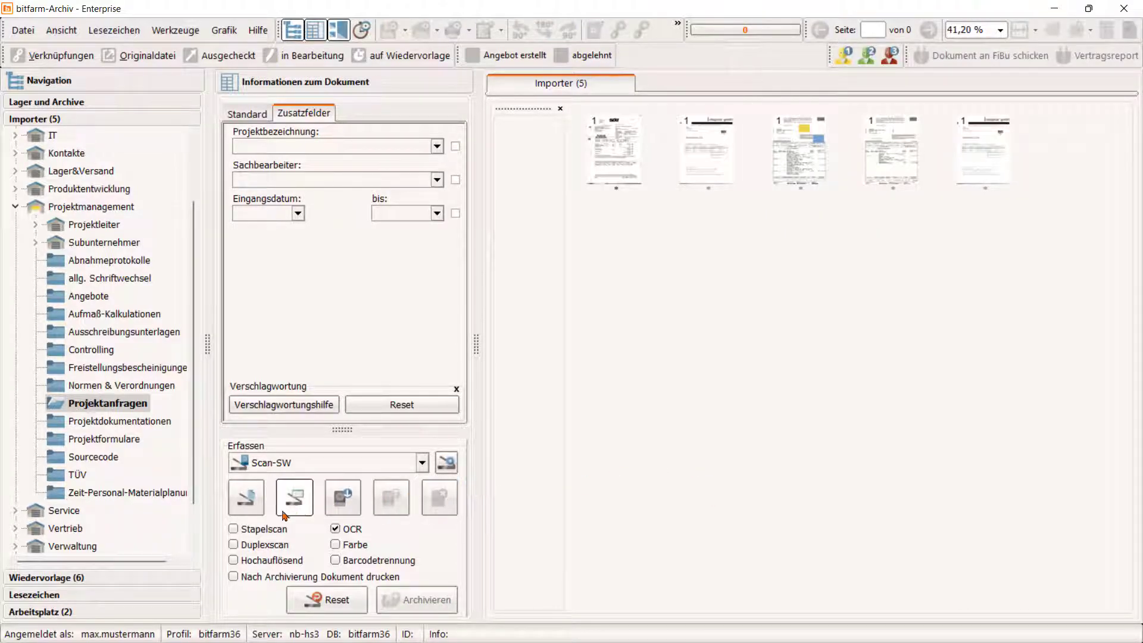
Enable the capture options Stapelscan, Duplexscan, Hochauflösend, Farbe, Barcodetrennung and Nach Archivierung Dokument drucken.
click(234, 529)
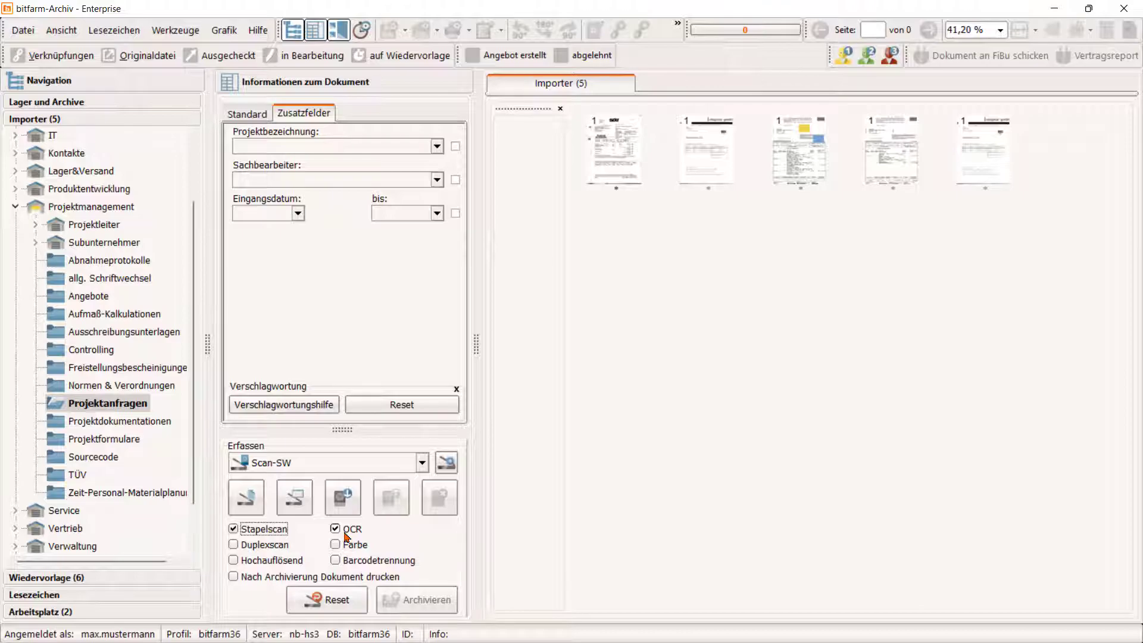
click(233, 544)
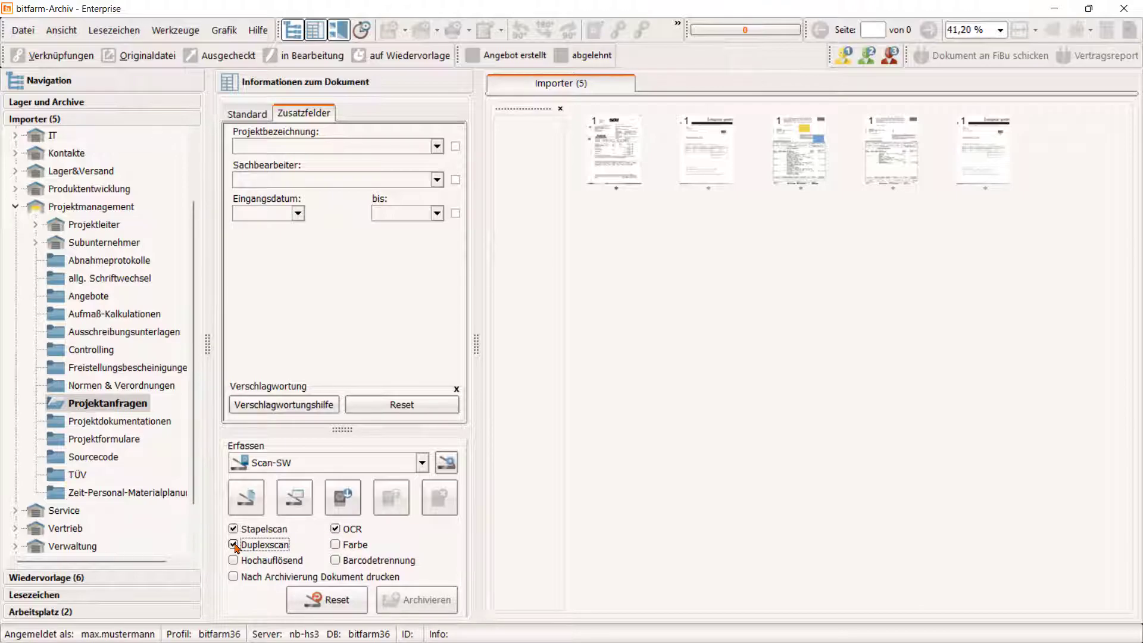
click(267, 560)
click(343, 546)
click(336, 560)
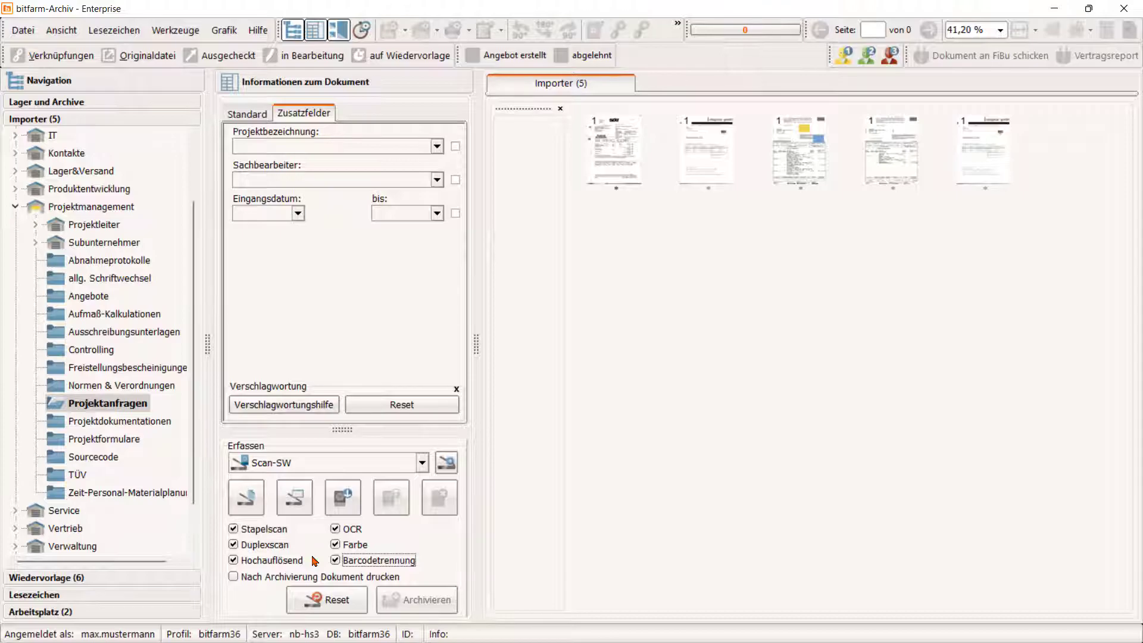
click(236, 577)
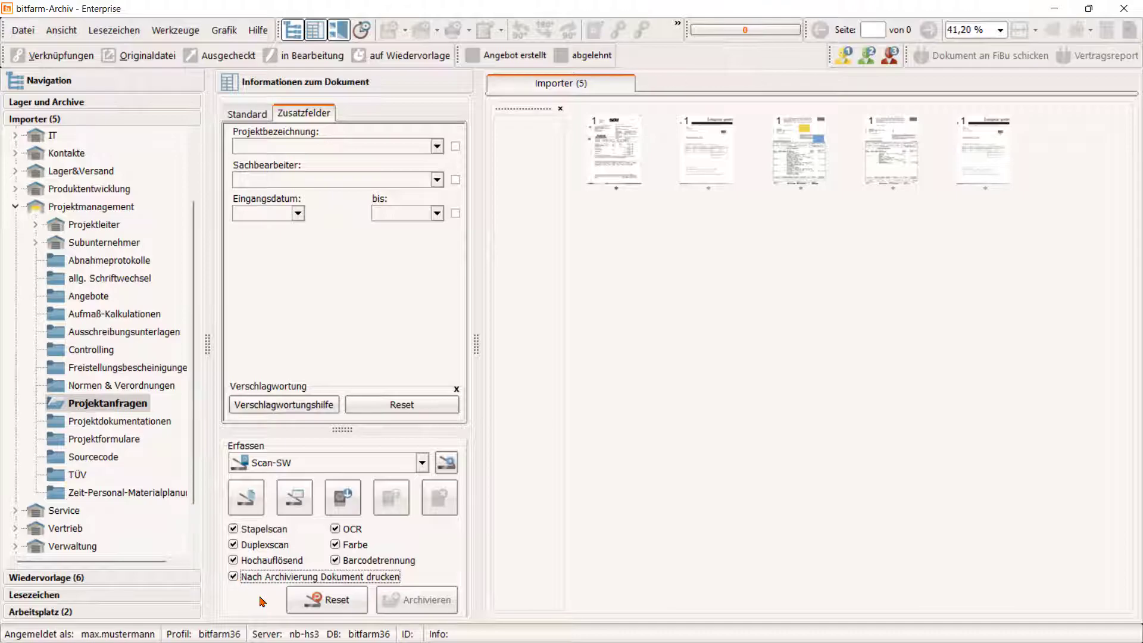